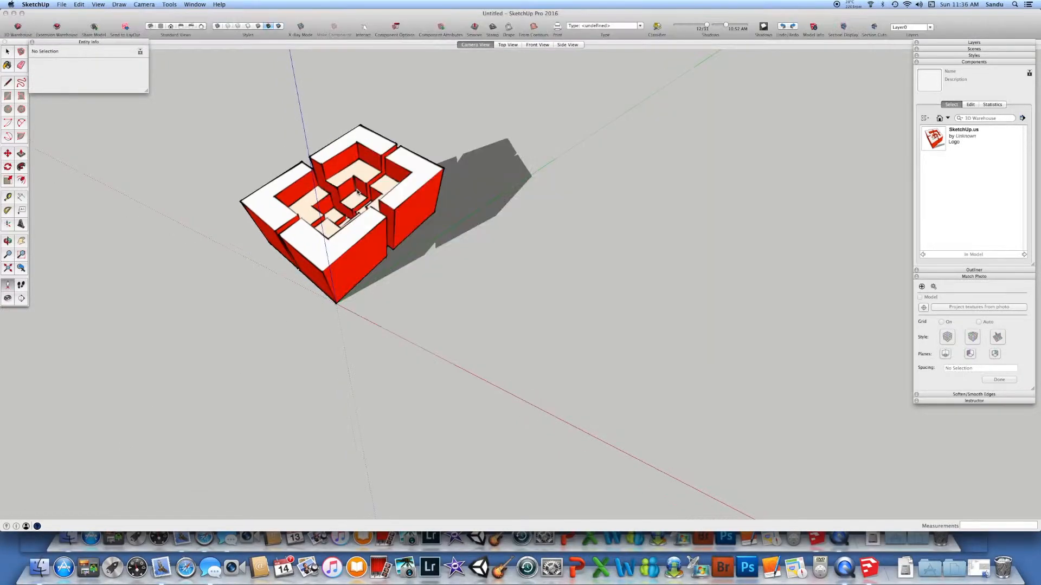
# Delete the existing red model at the origin and collapse the component browser.
pyautogui.click(367, 202)
pyautogui.press('Delete')
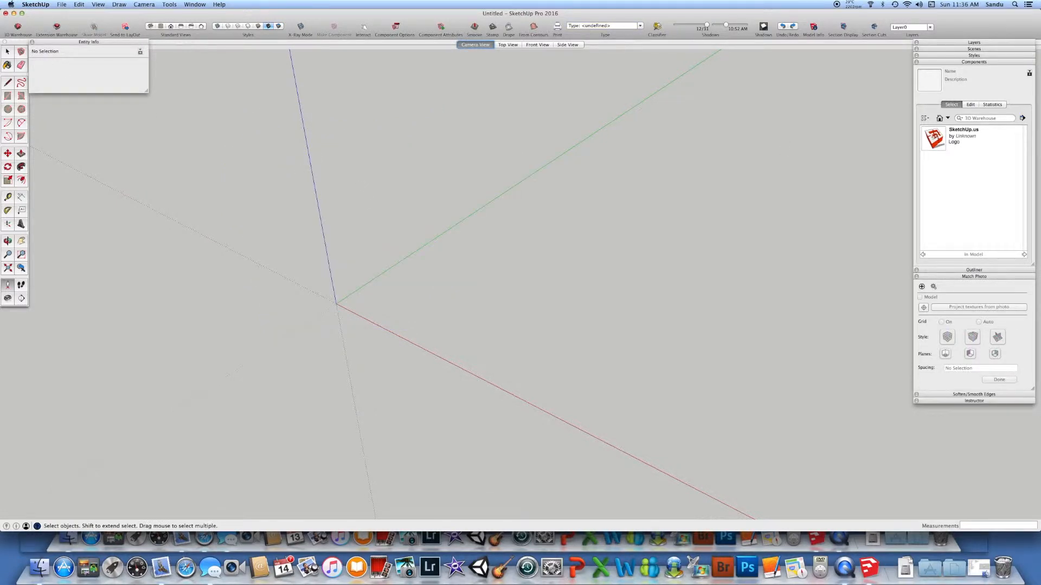
pyautogui.click(951, 62)
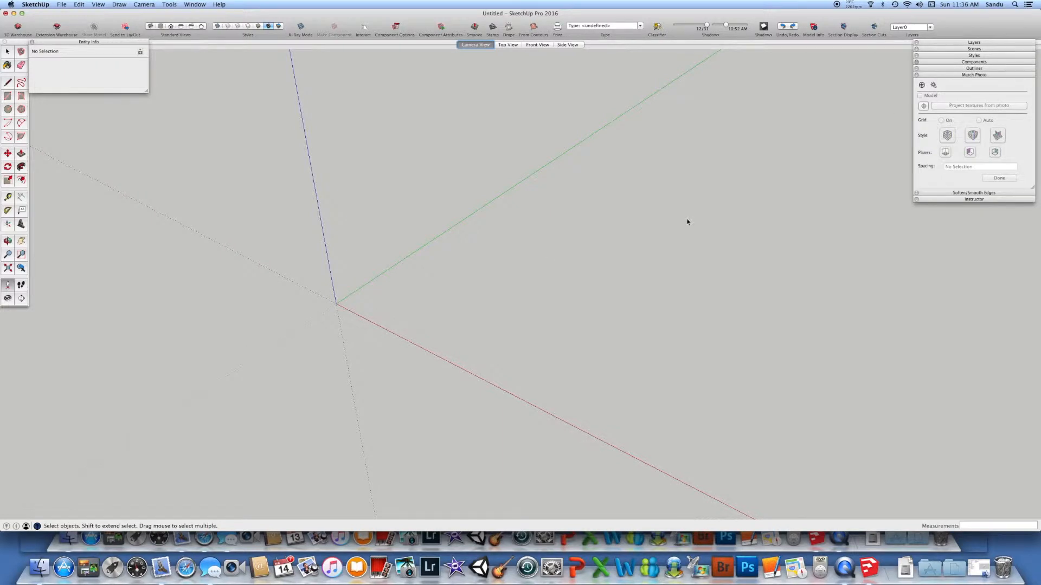
# Draw a rectangle of about 1.36 m by 1.63 m on the ground plane, starting at the origin.
pyautogui.press('r')
pyautogui.click(336, 303)
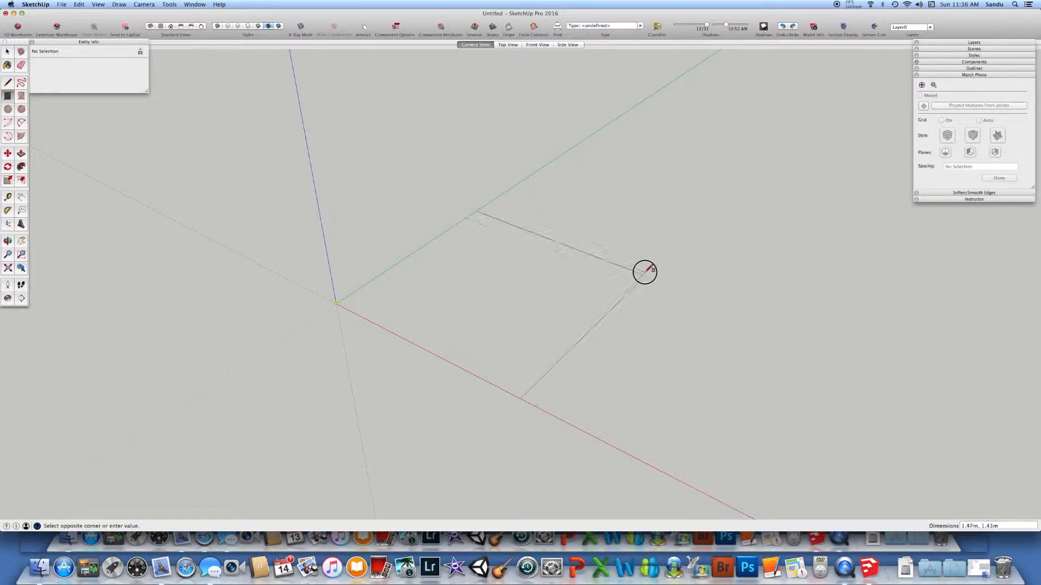
pyautogui.click(645, 258)
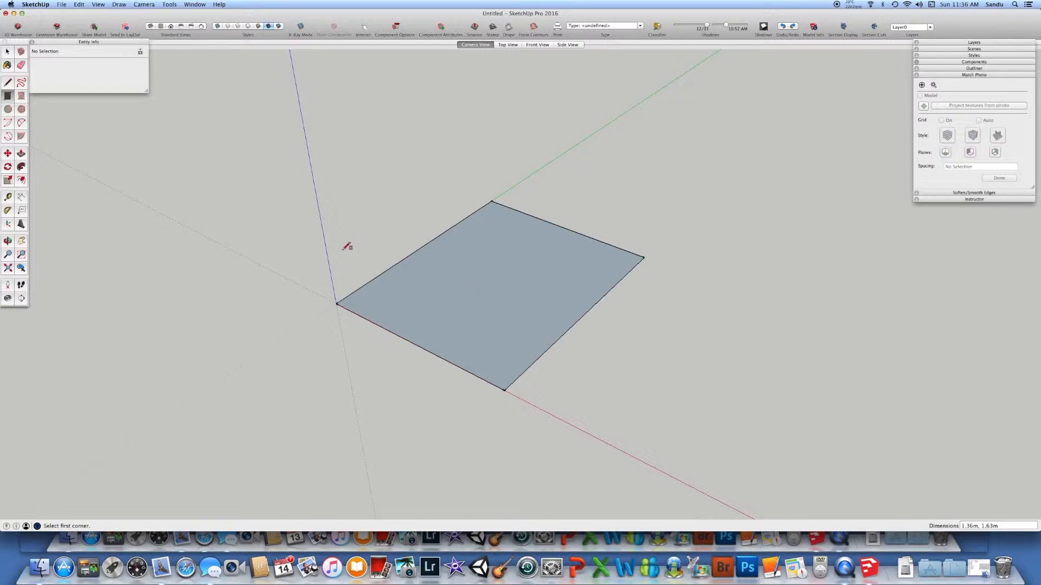
pyautogui.click(4, 41)
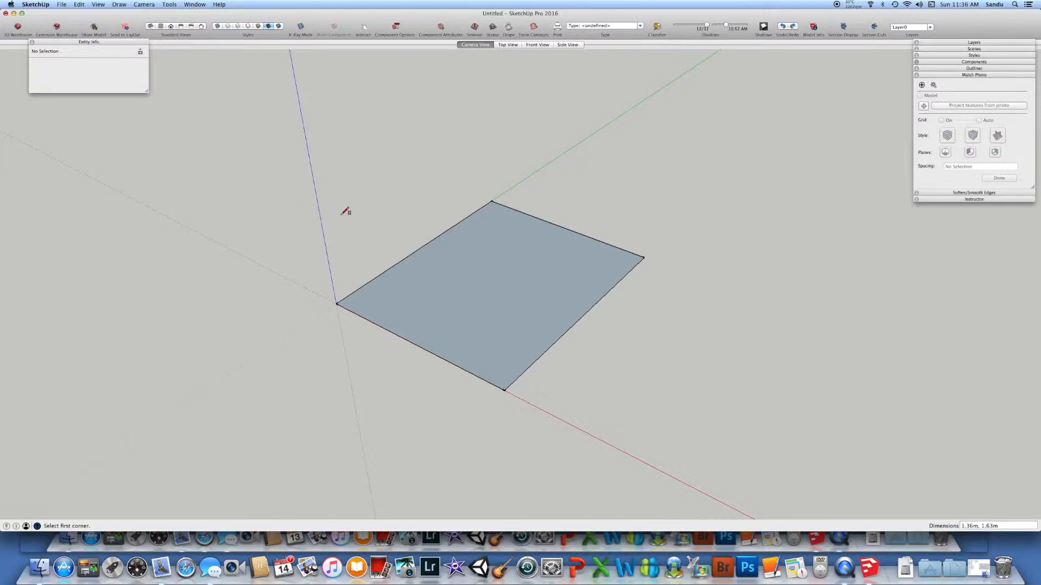
# Divide the rectangle's edge along the green axis into four equal segments.
pyautogui.press('space')
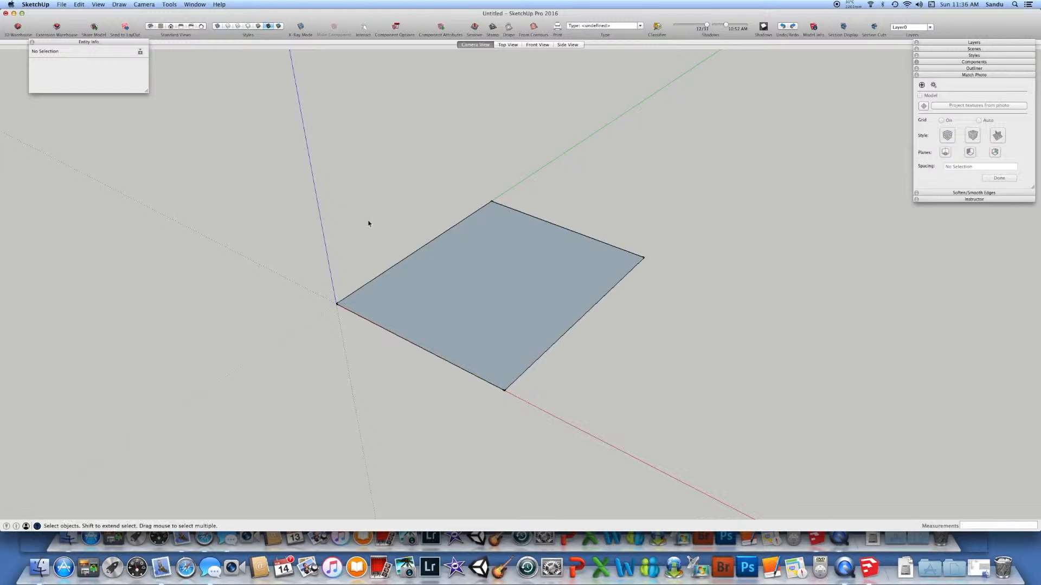
pyautogui.rightClick(408, 258)
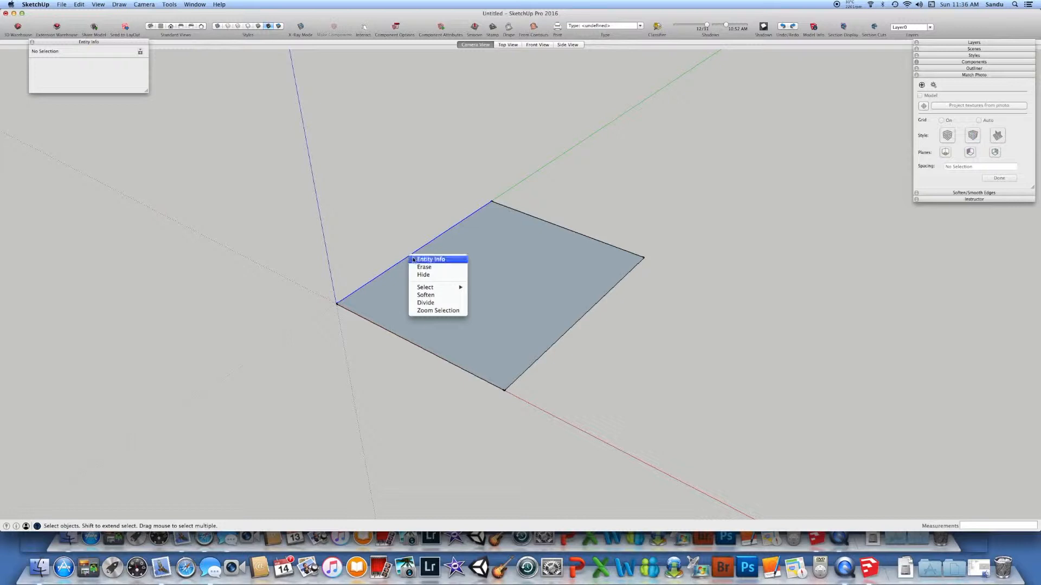
pyautogui.click(441, 303)
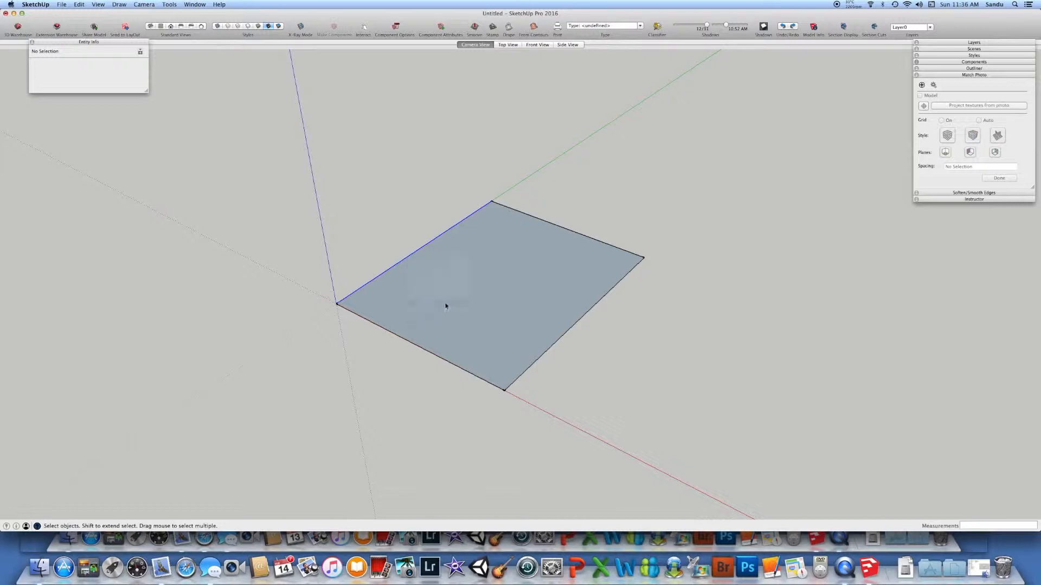
pyautogui.click(507, 268)
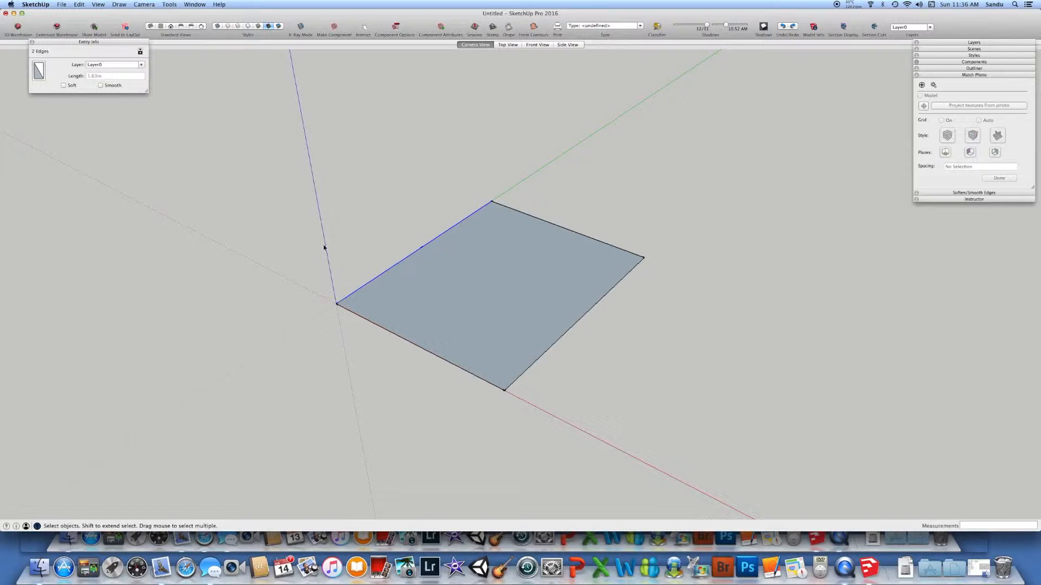
# Draw three lines parallel to the red axis from the division points to the rectangle's opposite edge.
pyautogui.press('l')
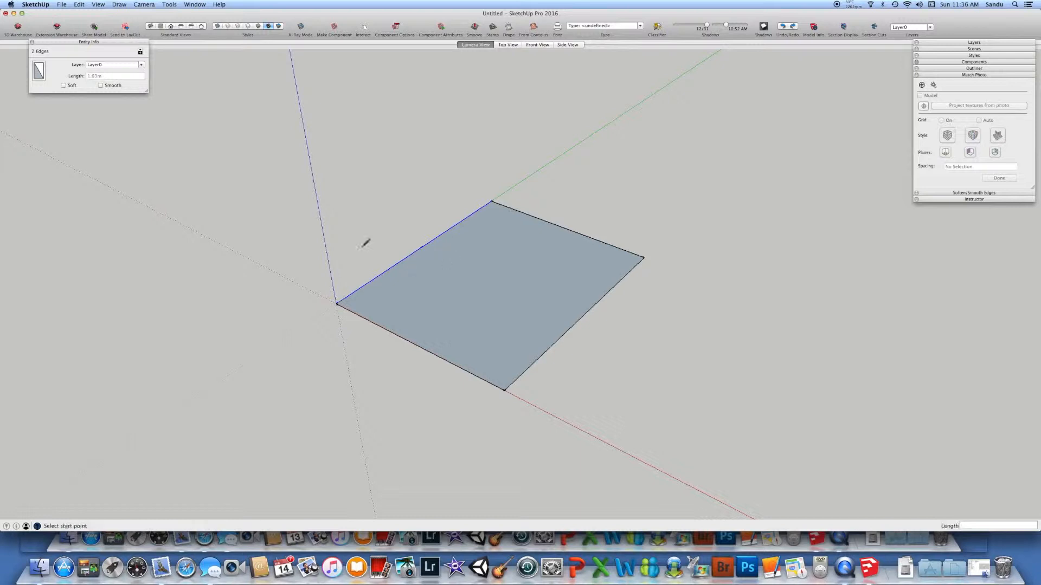
pyautogui.click(458, 223)
pyautogui.click(615, 285)
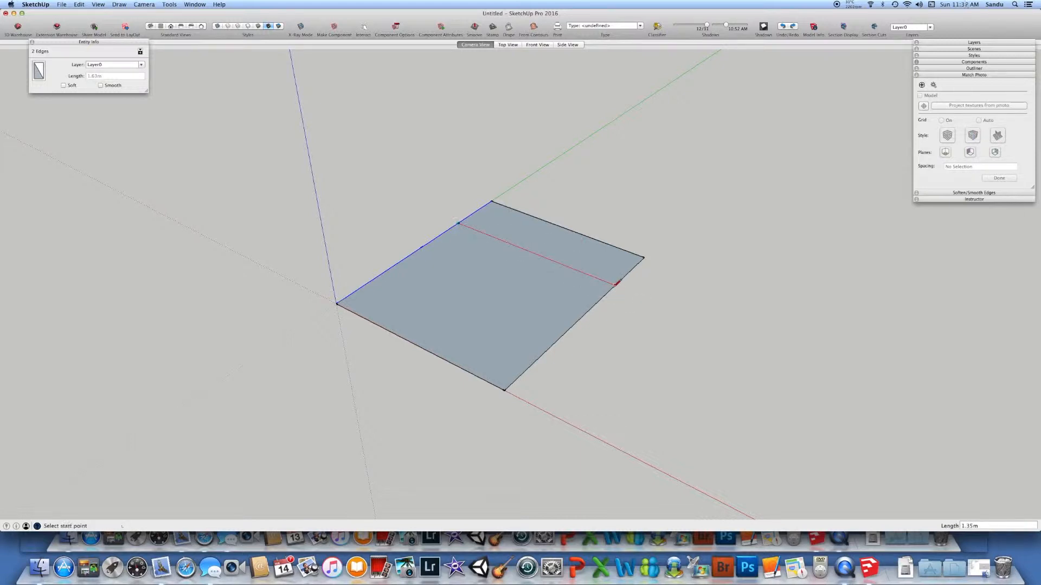
pyautogui.click(421, 248)
pyautogui.click(583, 315)
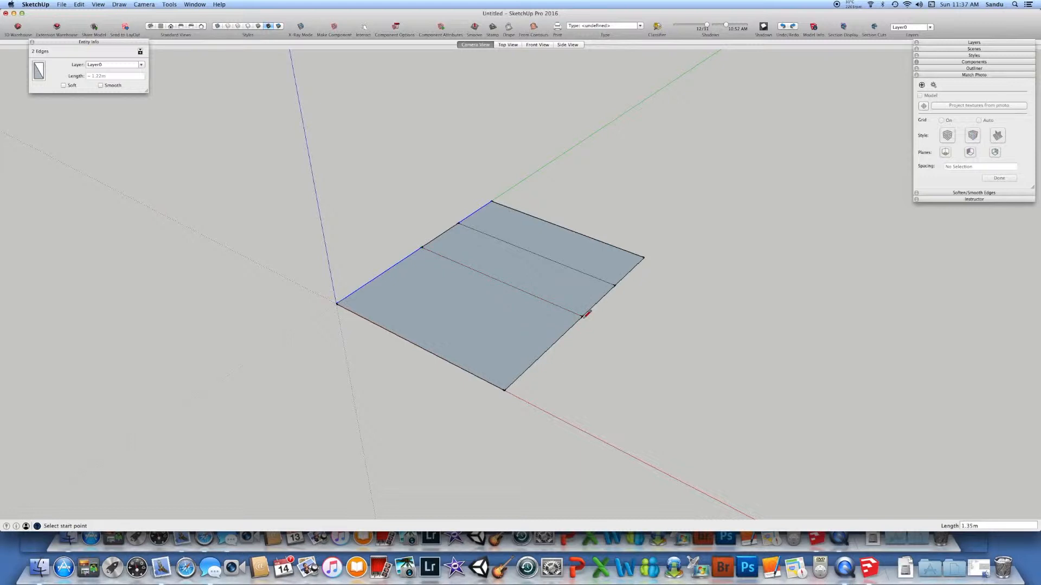
pyautogui.click(381, 274)
pyautogui.click(545, 351)
# Draw a line slightly inset from the divided edge, plus a zigzag alternating between that line and the edge's division points.
pyautogui.click(351, 311)
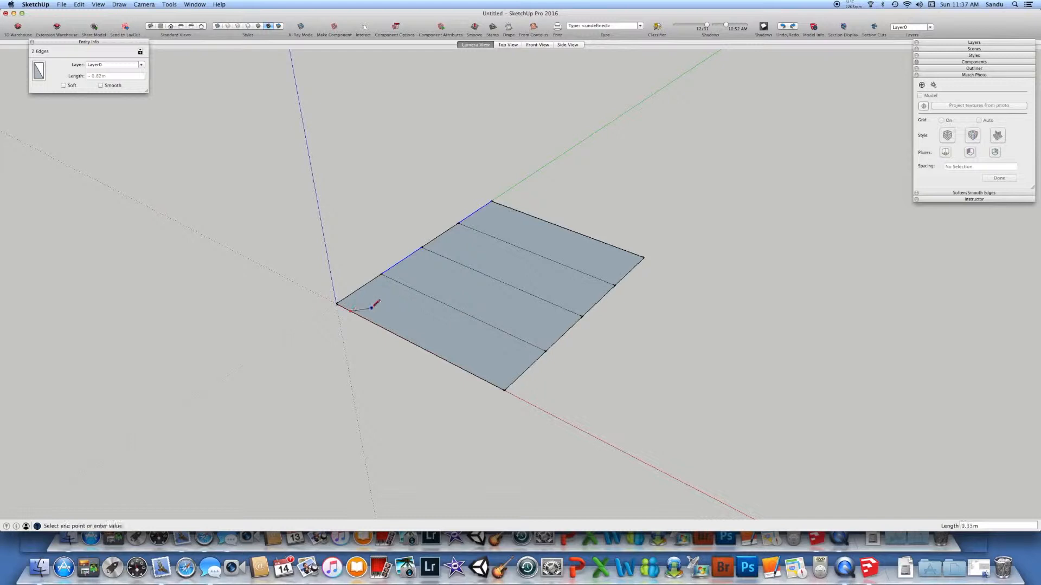
pyautogui.click(504, 206)
pyautogui.click(352, 310)
pyautogui.click(382, 274)
pyautogui.click(435, 253)
pyautogui.click(382, 275)
pyautogui.click(435, 253)
pyautogui.click(458, 222)
pyautogui.click(458, 222)
pyautogui.click(504, 206)
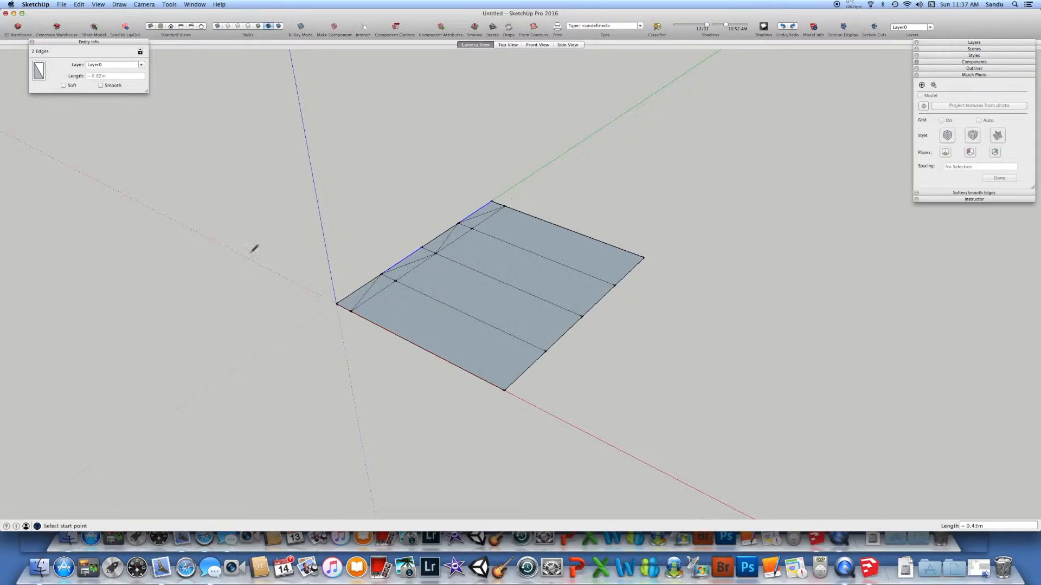
# Erase the original divided edge and the inset construction line segments, keeping only the zigzag outline on that side.
pyautogui.press('e')
pyautogui.click(492, 201)
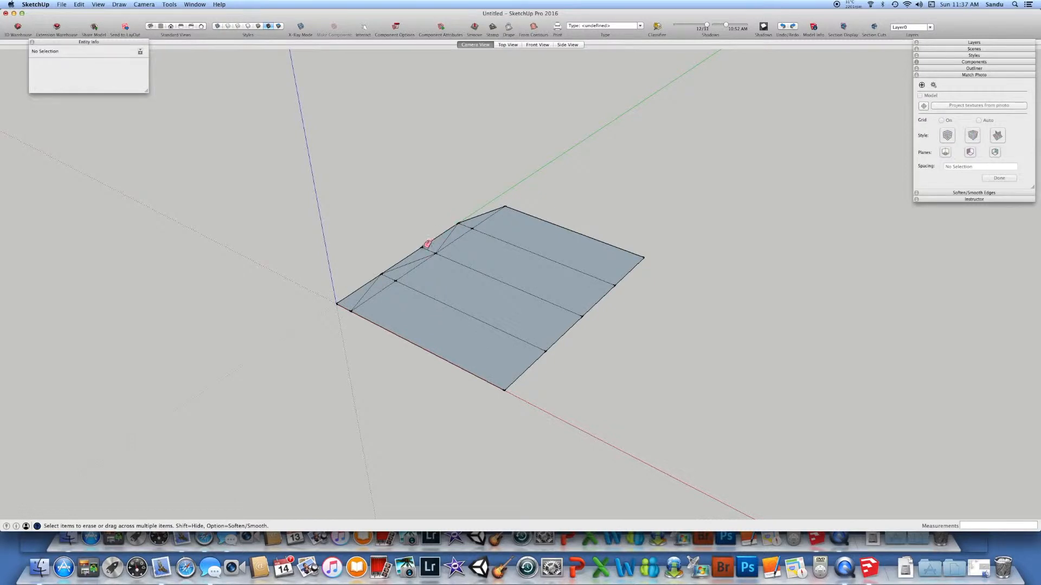
pyautogui.click(427, 243)
pyautogui.moveTo(339, 301); pyautogui.dragTo(351, 308)
pyautogui.click(418, 266)
pyautogui.click(456, 238)
pyautogui.click(486, 219)
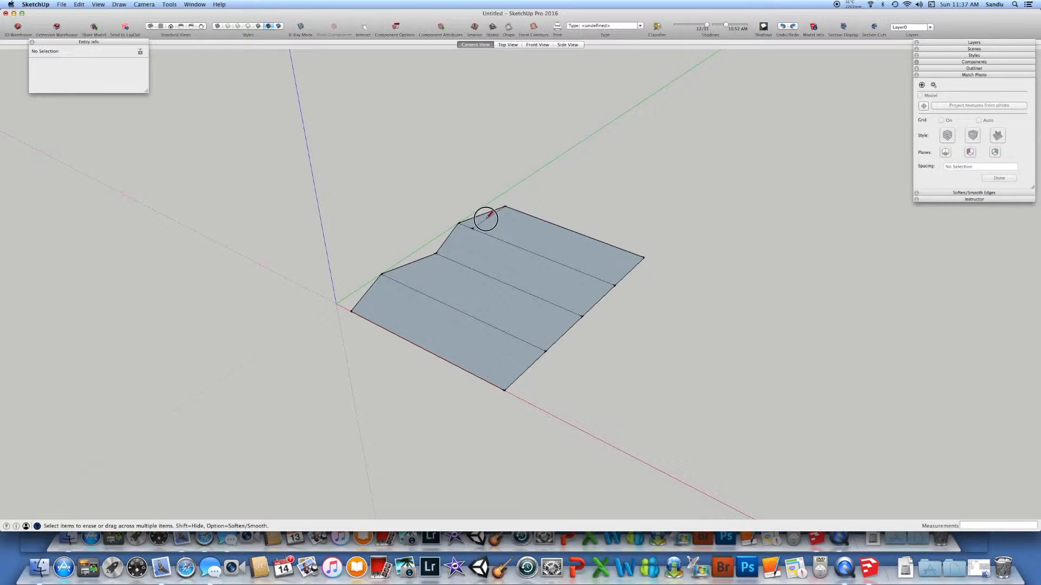
# Select all faces and edges of the zigzag-edged shape.
pyautogui.scroll(-2, 542, 274)
pyautogui.scroll(1, 551, 281)
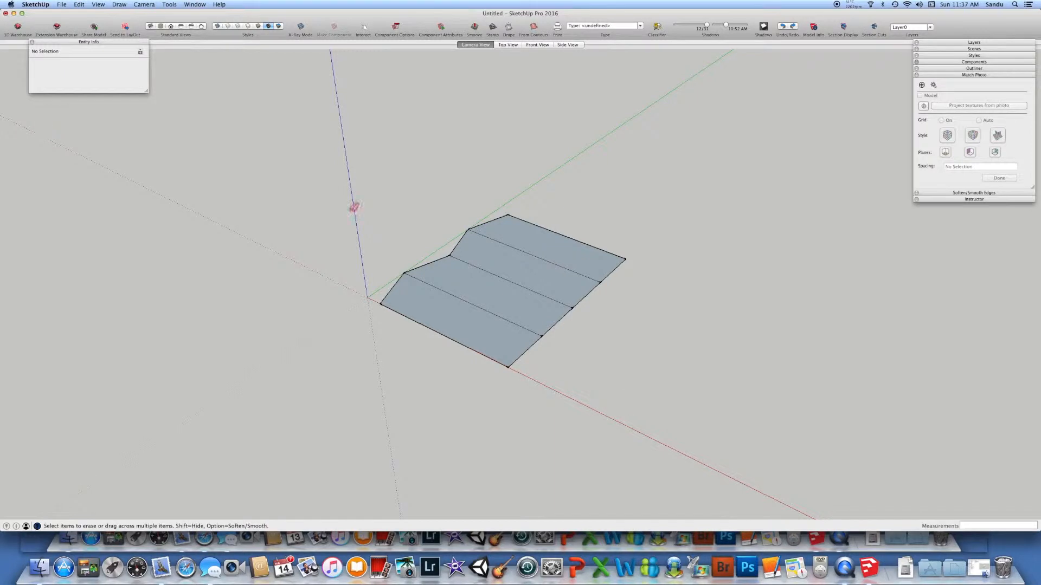
pyautogui.press('space')
pyautogui.moveTo(323, 191); pyautogui.dragTo(711, 395)
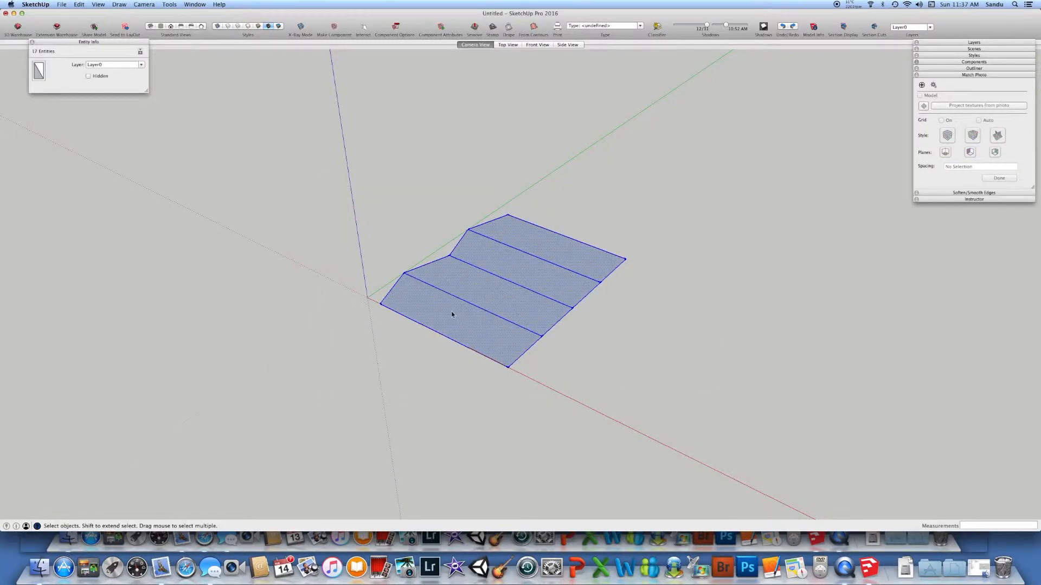
# Try to mirror the shape along the red axis by scaling its zigzag side through the straight edge.
pyautogui.press('s')
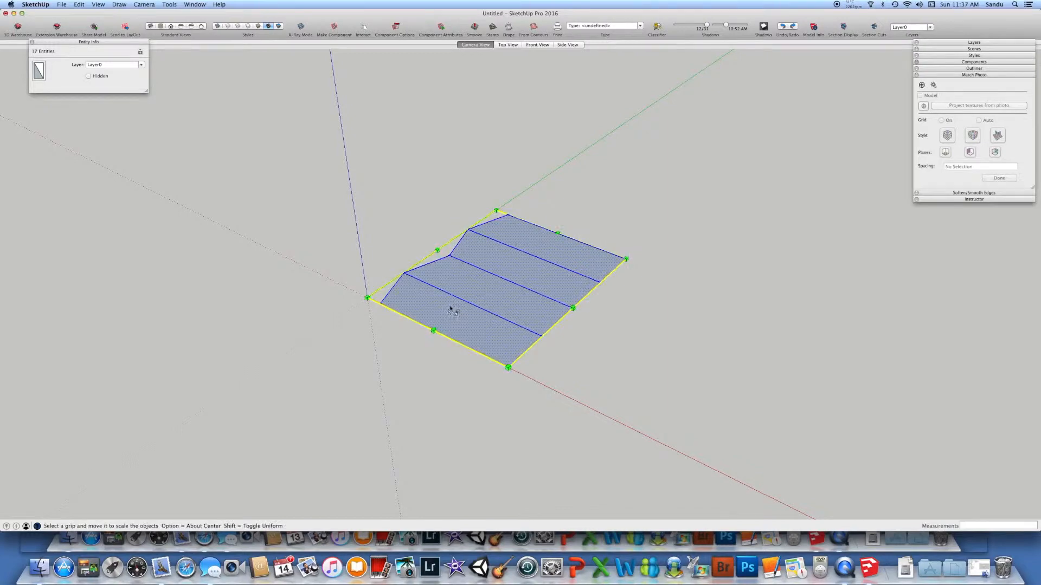
pyautogui.moveTo(436, 250); pyautogui.dragTo(706, 402)
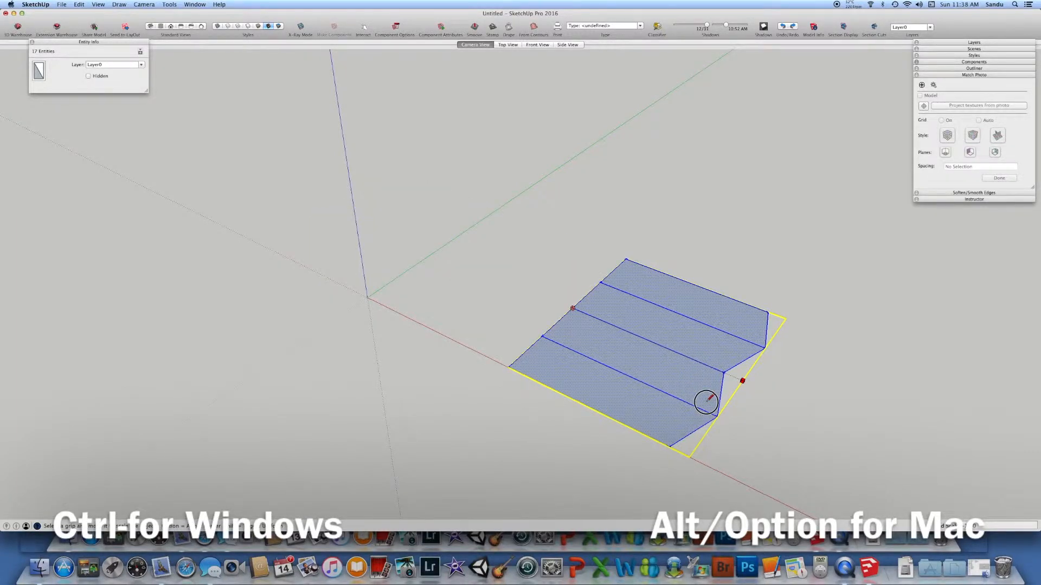
pyautogui.press('alt')
pyautogui.press('alt')
pyautogui.click(706, 402)
pyautogui.click(741, 380)
pyautogui.click(444, 234)
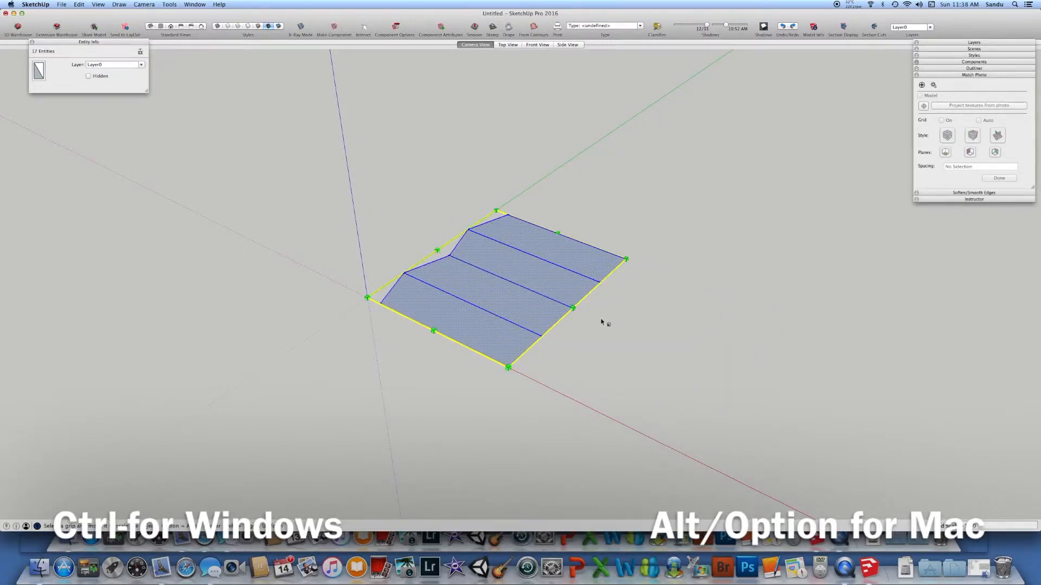
pyautogui.click(436, 250)
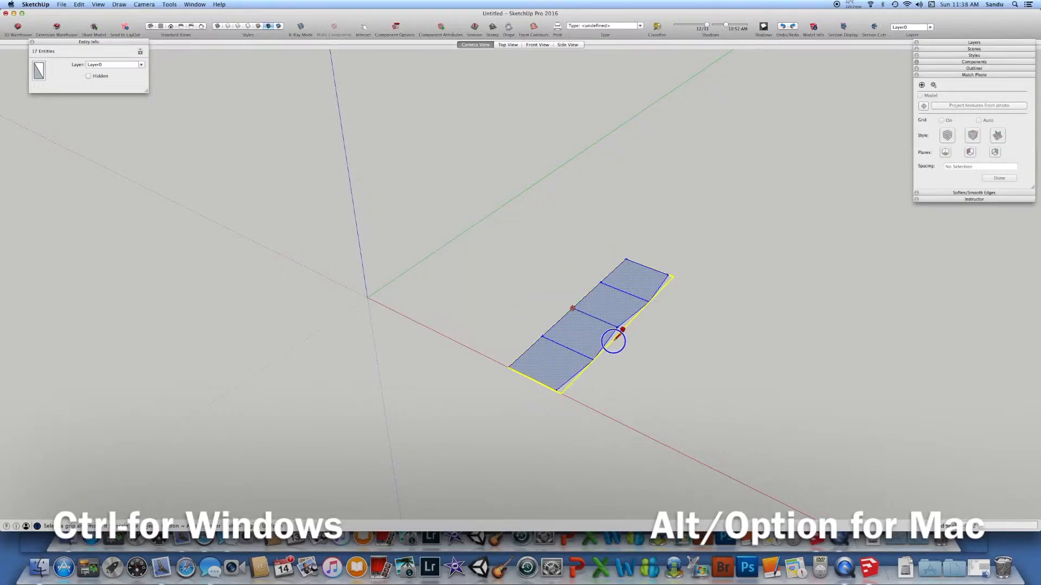
pyautogui.click(449, 254)
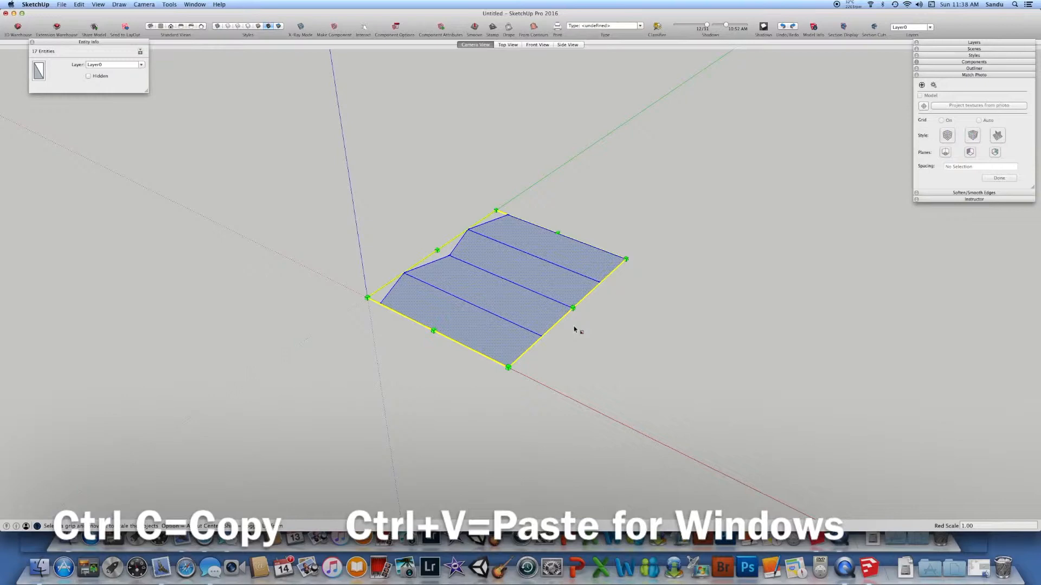
# Copy the selected shape and paste the duplicate beside the original, further along the red axis.
pyautogui.press('super+c')
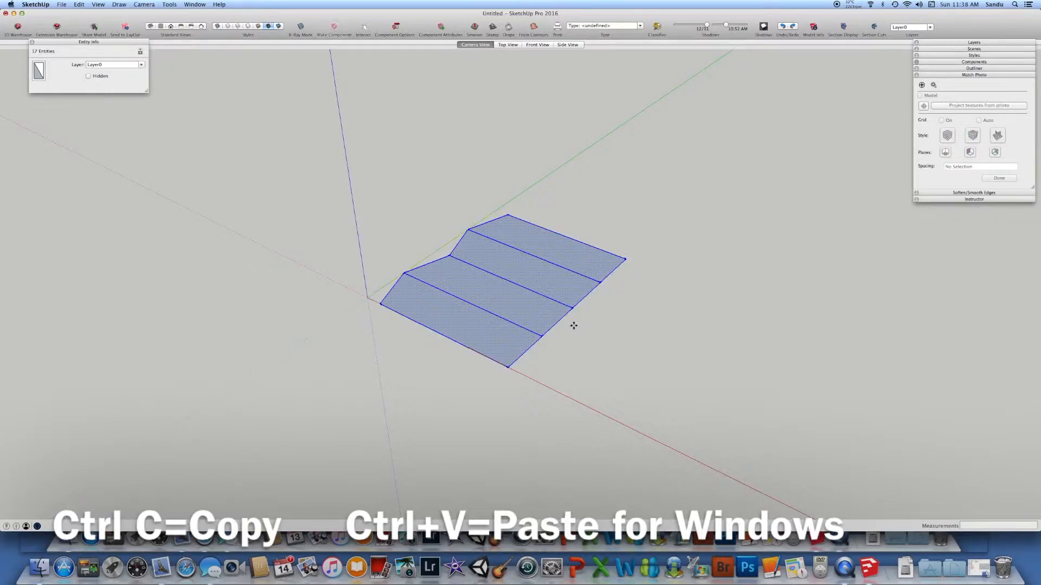
pyautogui.press('super+v')
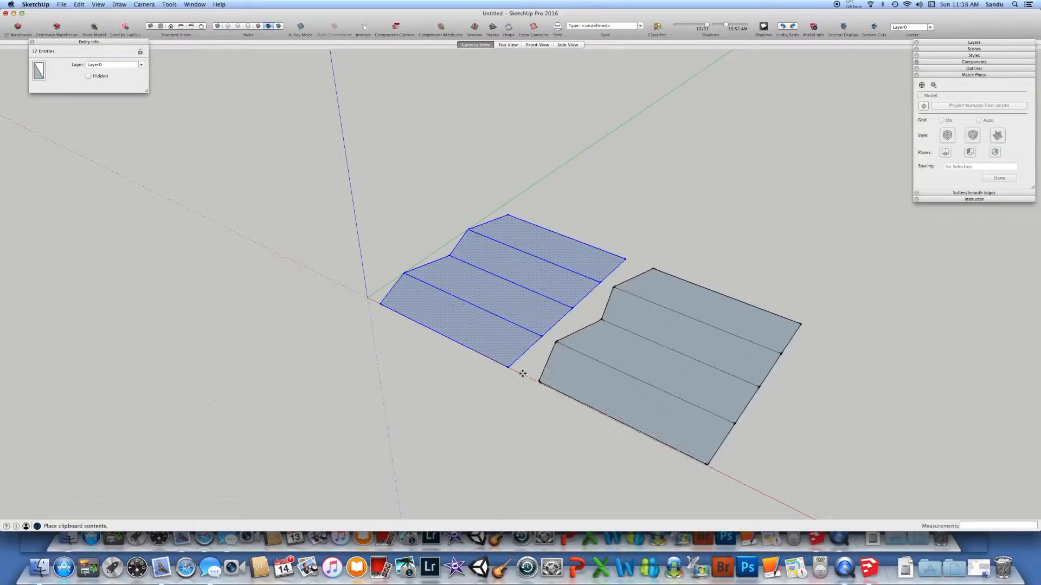
pyautogui.click(596, 374)
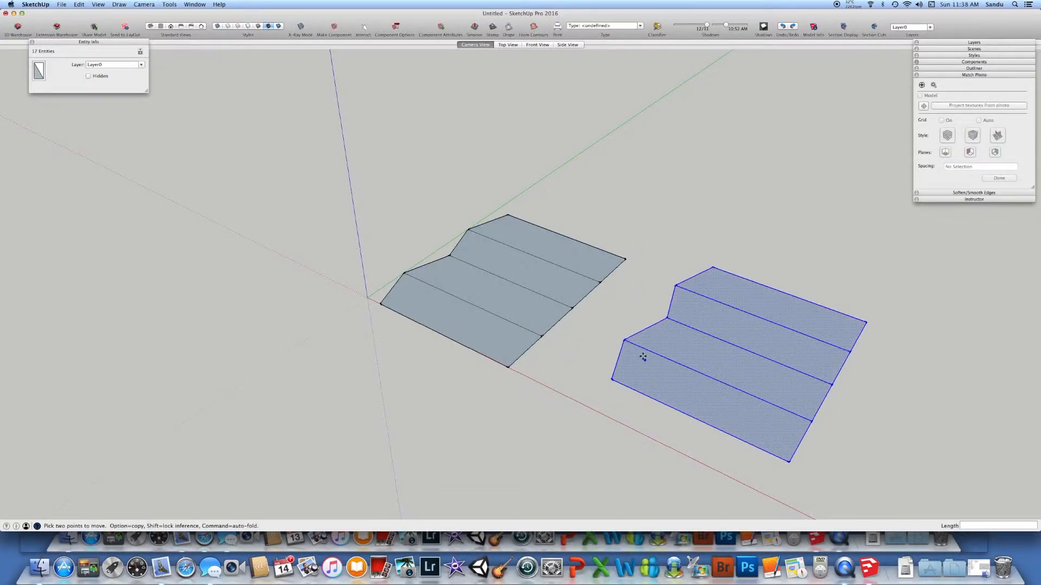
# Mirror the pasted copy along the red axis with a red scale of -1, and deselect it.
pyautogui.press('s')
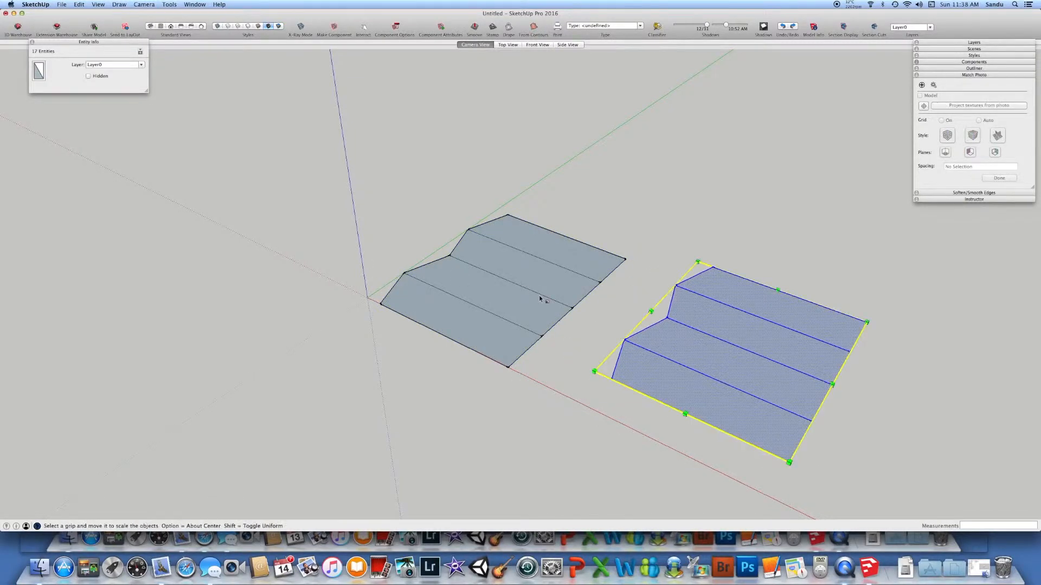
pyautogui.moveTo(650, 310); pyautogui.dragTo(966, 482)
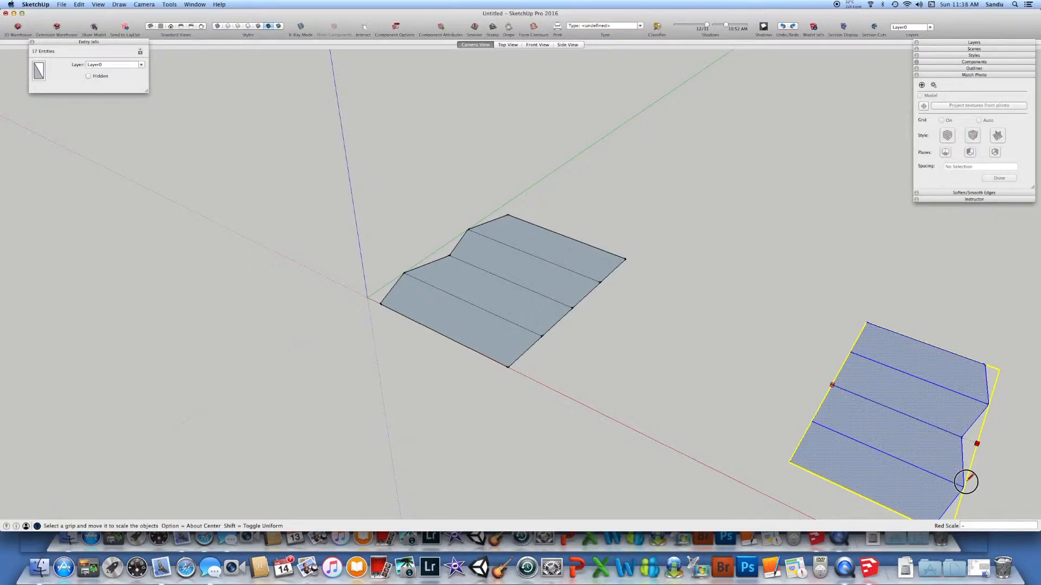
pyautogui.write('1')
pyautogui.moveTo(966, 480); pyautogui.dragTo(833, 449)
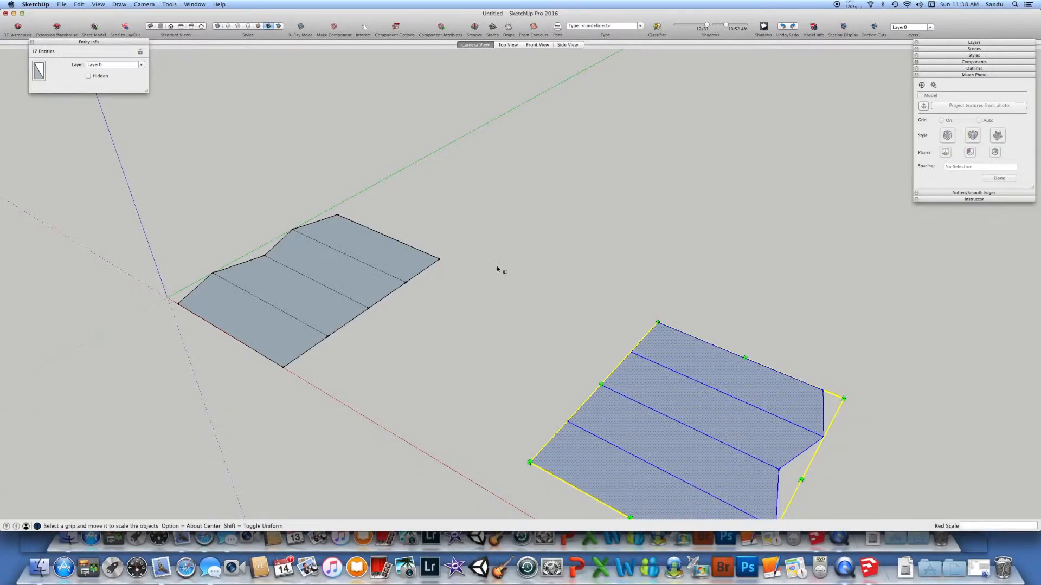
pyautogui.click(613, 280)
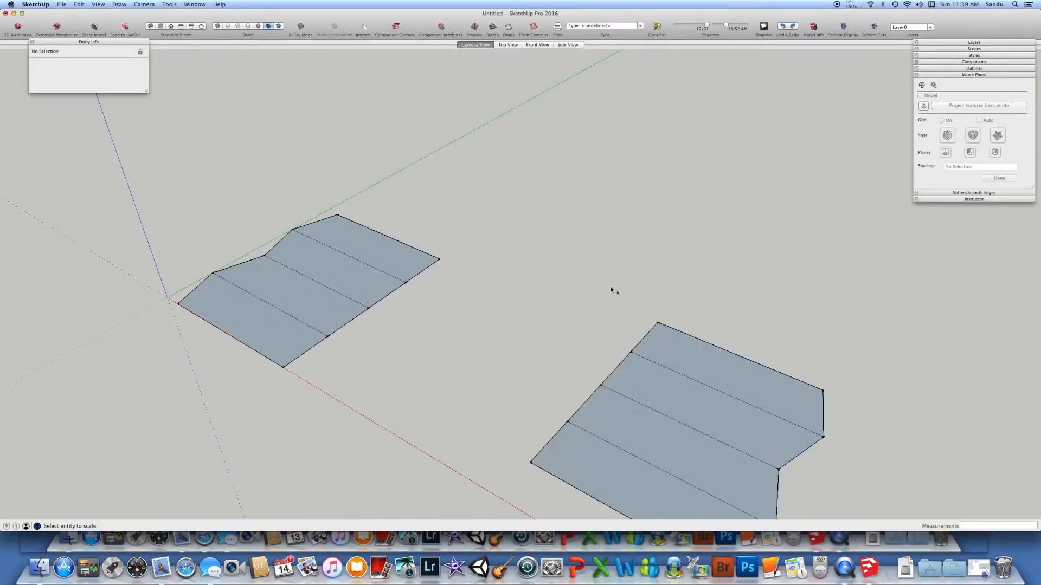
# Move the mirrored copy by its far straight-edge corner onto the original's matching corner, joining the straight edges, and deselect it.
pyautogui.scroll(-2, 607, 298)
pyautogui.press('space')
pyautogui.moveTo(549, 301); pyautogui.dragTo(840, 483)
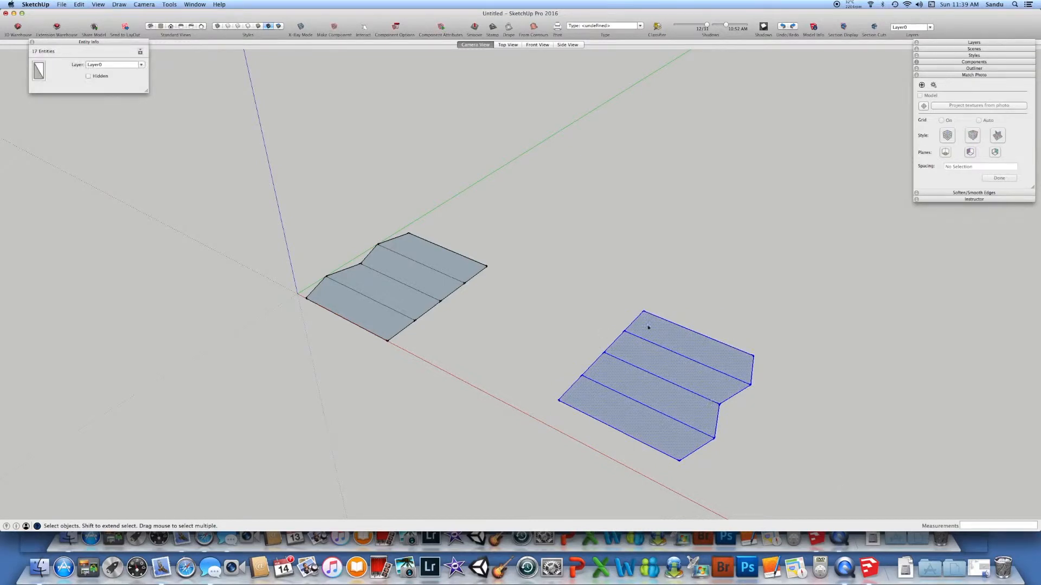
pyautogui.press('m')
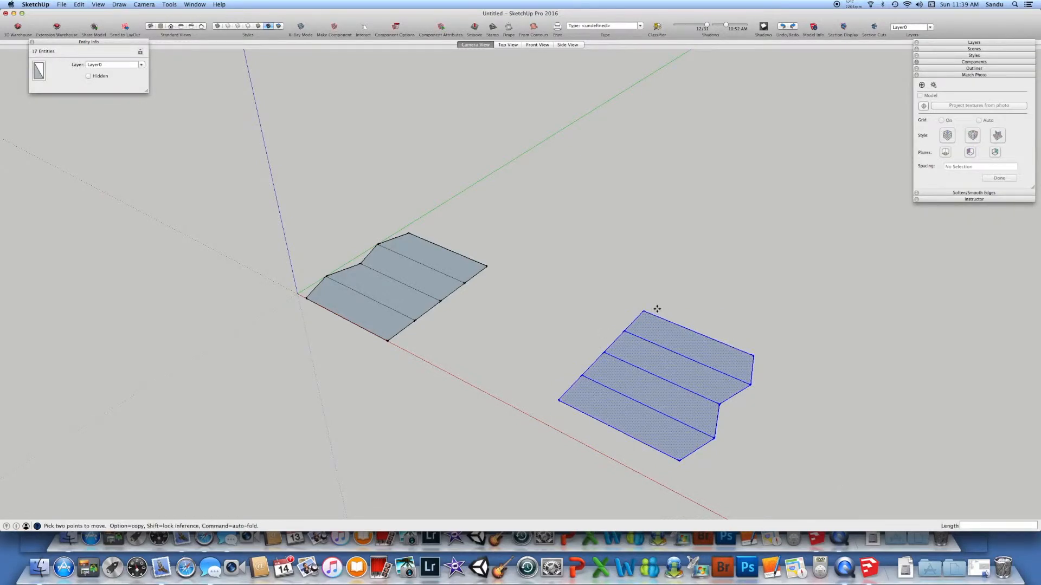
pyautogui.click(644, 311)
pyautogui.click(486, 265)
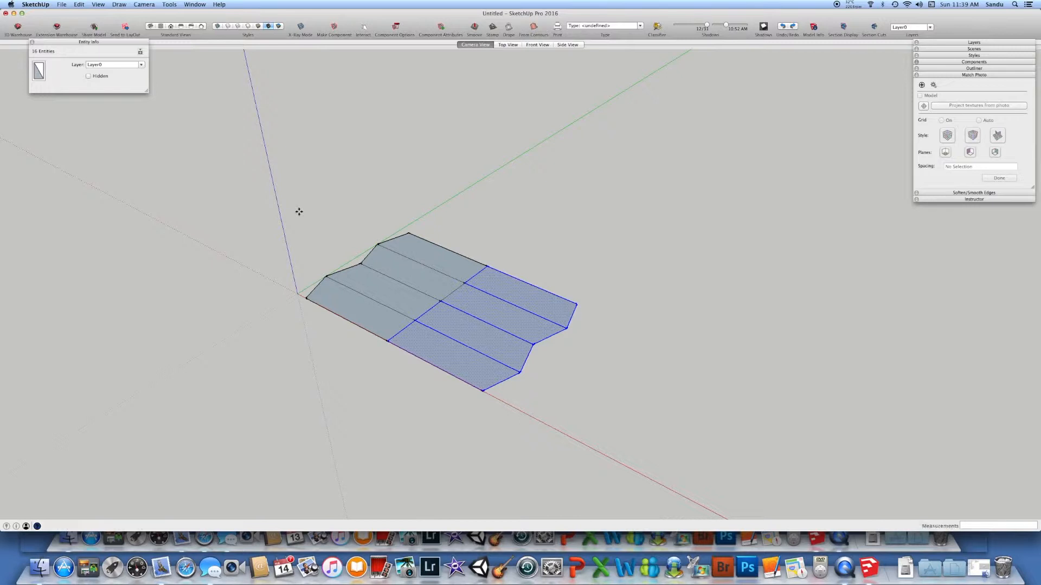
pyautogui.press('space')
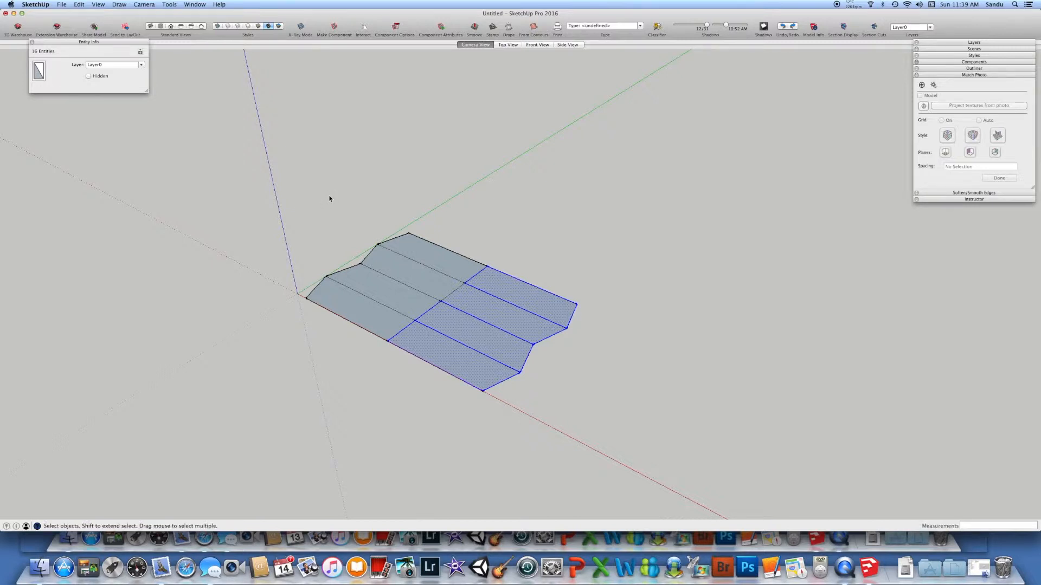
pyautogui.click(493, 237)
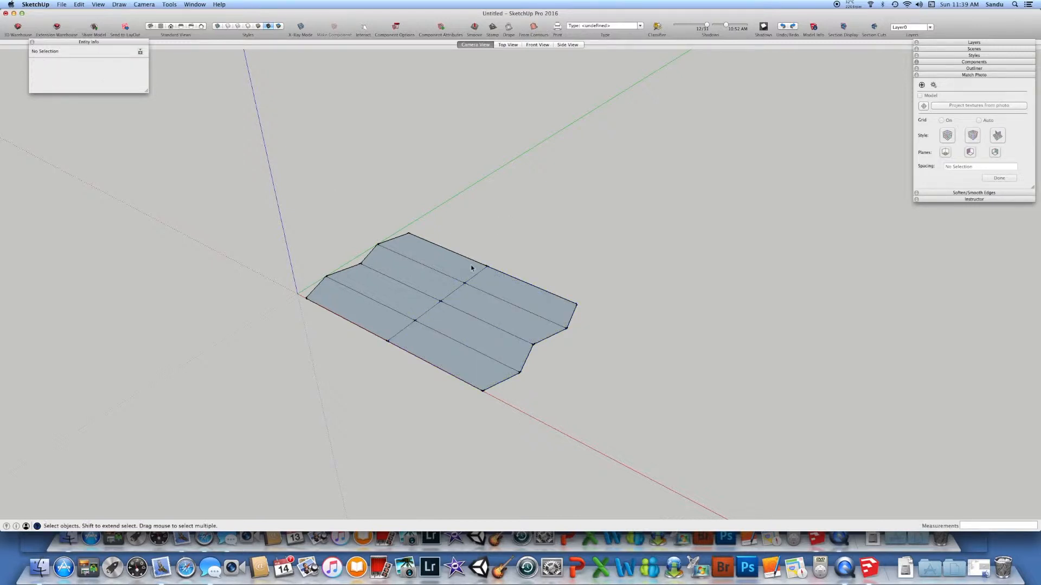
# Erase the four segments of the centre seam so the strips run unbroken between the two zigzag ends.
pyautogui.press('e')
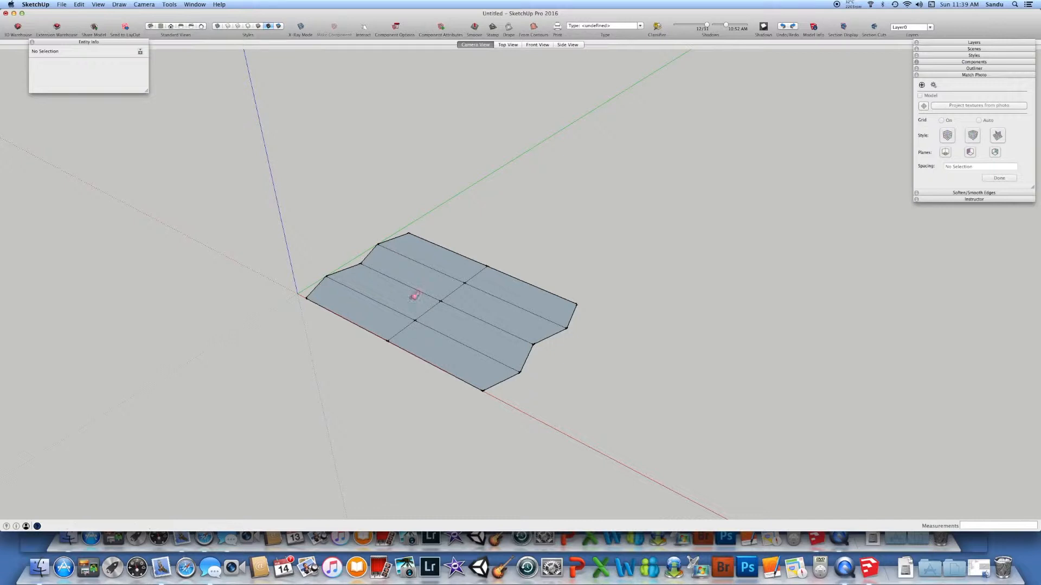
pyautogui.click(402, 331)
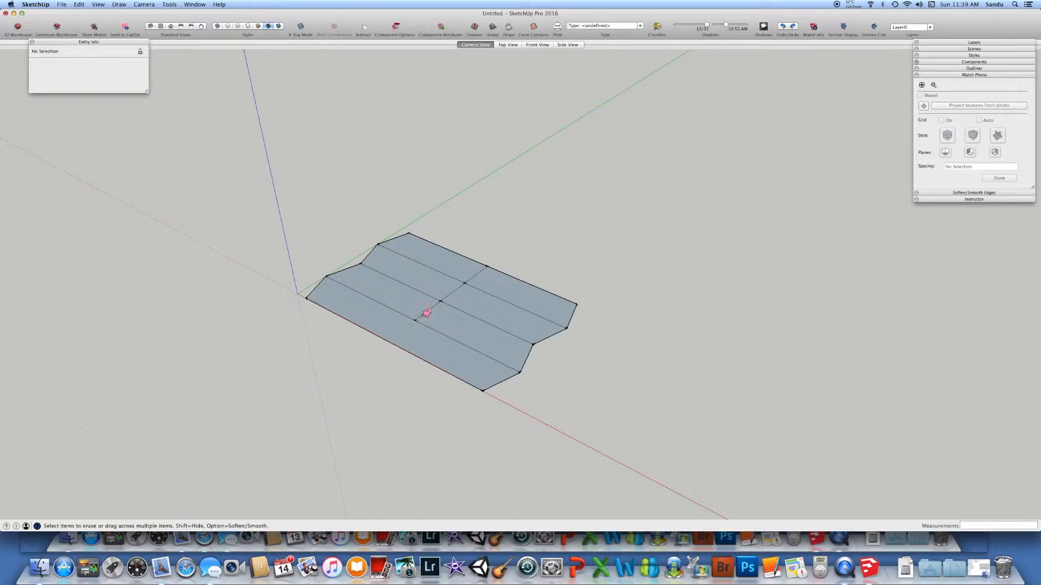
pyautogui.click(426, 313)
pyautogui.click(455, 293)
pyautogui.click(482, 271)
# Push/Pull all four strips up to the same height of about 1.09 m, and turn off the shadows.
pyautogui.press('p')
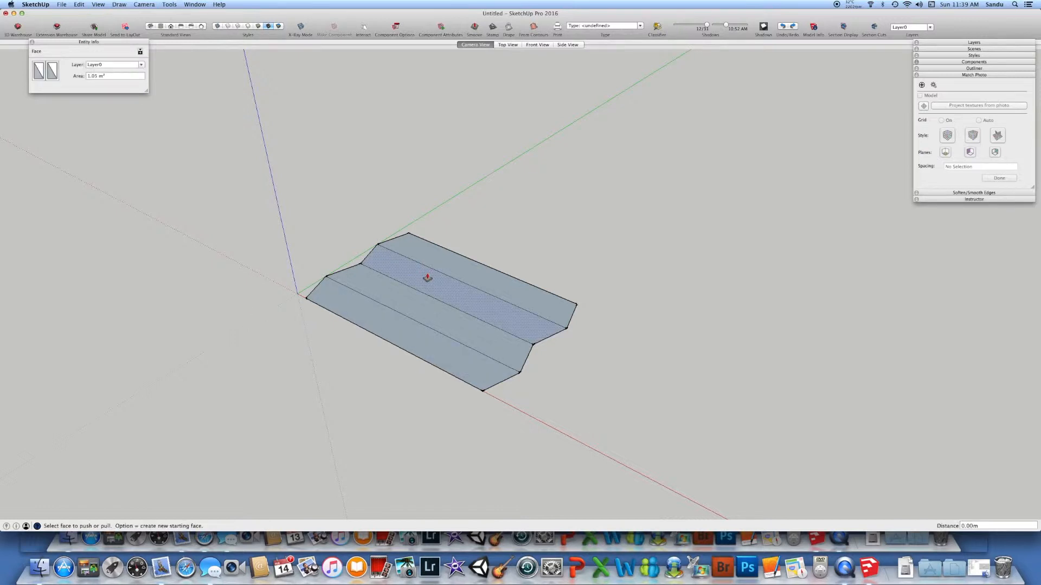
pyautogui.moveTo(495, 275)
pyautogui.mouseDown()
pyautogui.moveTo(452, 157)
pyautogui.moveTo(464, 177)
pyautogui.mouseUp()
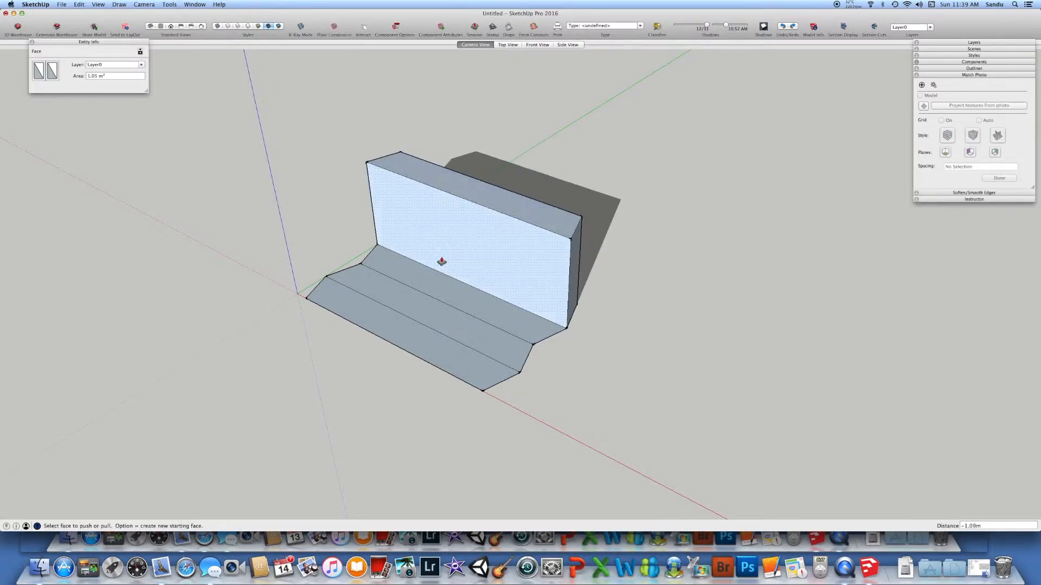
pyautogui.click(763, 26)
pyautogui.moveTo(500, 303); pyautogui.dragTo(578, 240)
pyautogui.moveTo(497, 325)
pyautogui.mouseDown()
pyautogui.moveTo(493, 344)
pyautogui.moveTo(532, 243)
pyautogui.moveTo(544, 265)
pyautogui.mouseUp()
pyautogui.moveTo(476, 367); pyautogui.dragTo(519, 278)
pyautogui.moveTo(595, 353); pyautogui.dragTo(365, 379, button='middle')
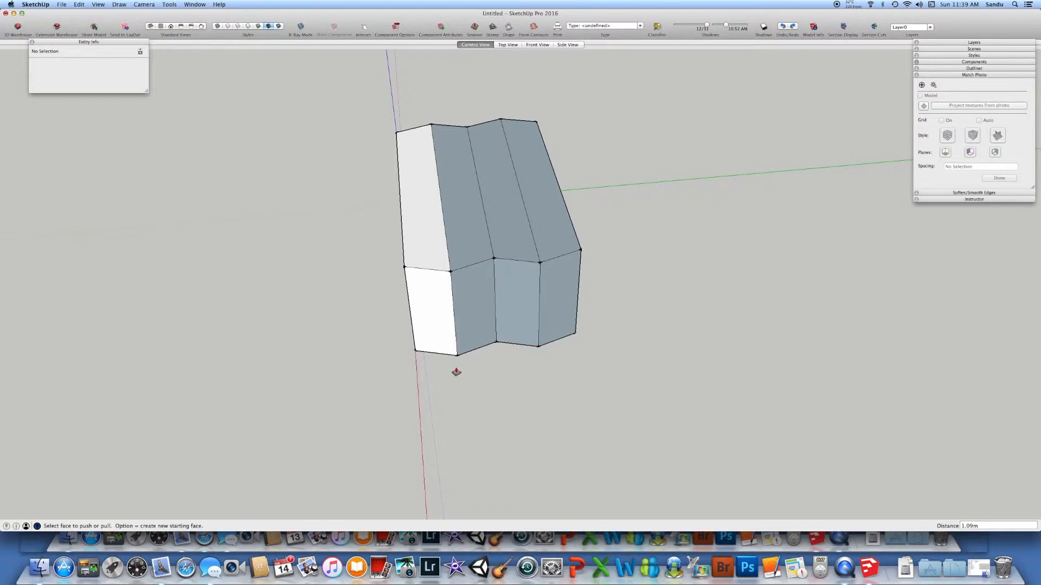
pyautogui.moveTo(469, 388); pyautogui.dragTo(574, 352, button='middle')
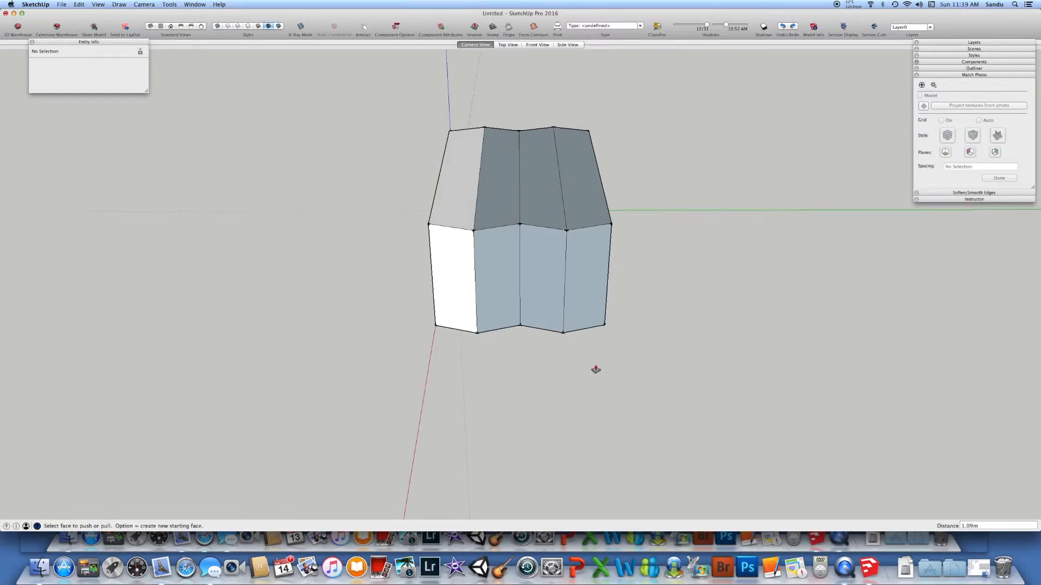
# Reverse the blue-grey faces of the extruded block so their white sides face outward, and deselect them.
pyautogui.press('space')
pyautogui.moveTo(471, 102); pyautogui.dragTo(650, 386)
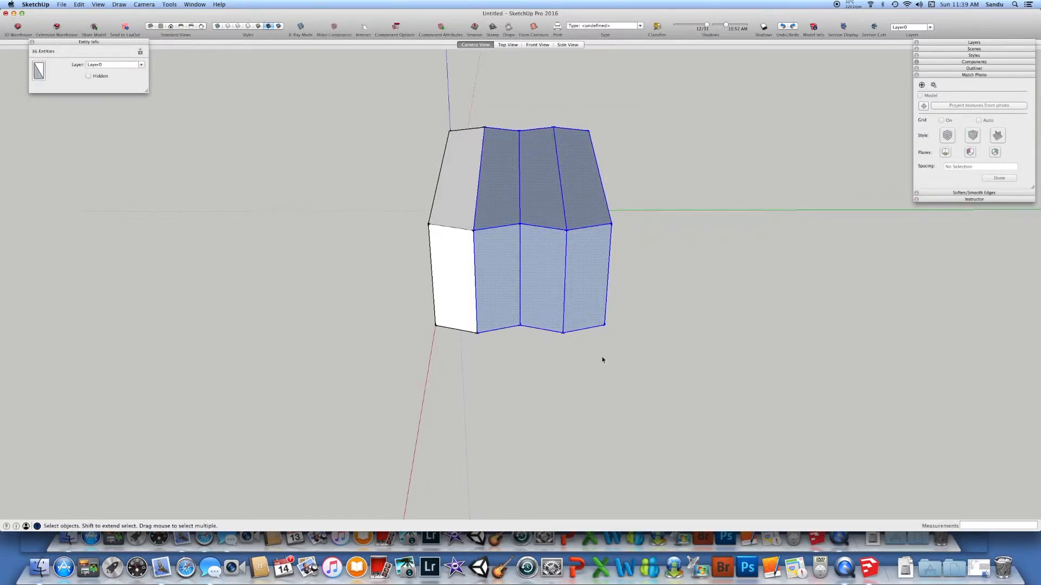
pyautogui.rightClick(550, 256)
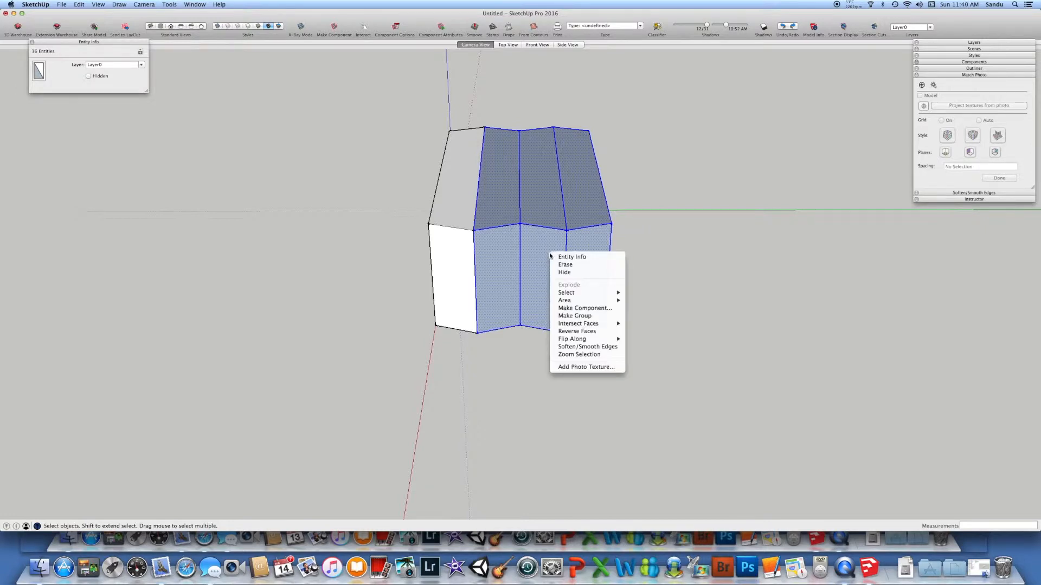
pyautogui.click(585, 331)
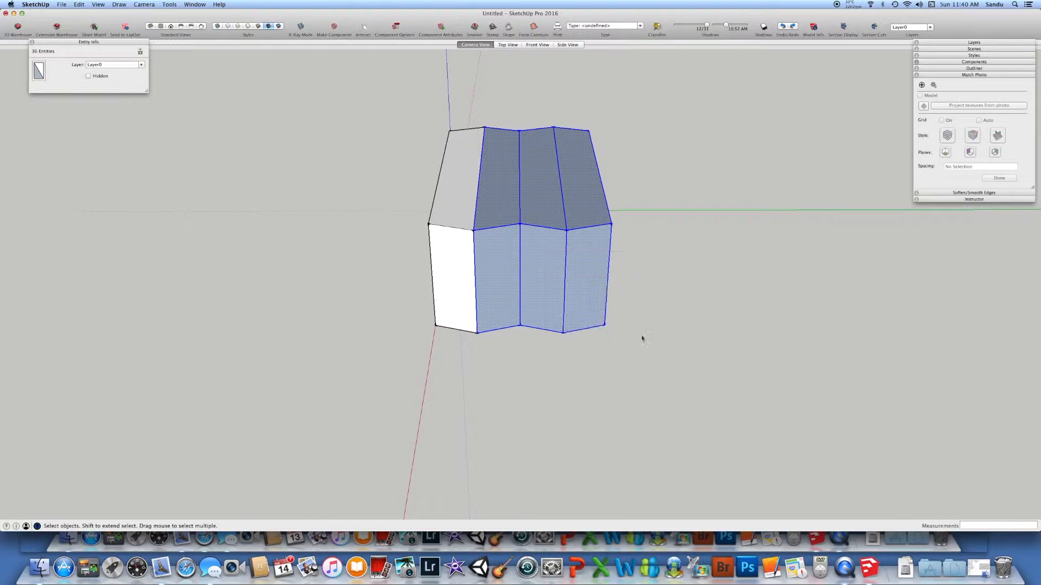
pyautogui.click(659, 343)
# Select the block's entire top in the front view, move it up the blue axis by about 1.20 m, and deselect it.
pyautogui.moveTo(659, 343)
pyautogui.mouseDown(button='middle')
pyautogui.moveTo(596, 349)
pyautogui.moveTo(427, 322)
pyautogui.moveTo(681, 342)
pyautogui.moveTo(385, 353)
pyautogui.moveTo(669, 337)
pyautogui.mouseUp(button='middle')
pyautogui.scroll(-3, 427, 322)
pyautogui.moveTo(576, 358); pyautogui.dragTo(368, 232, button='middle')
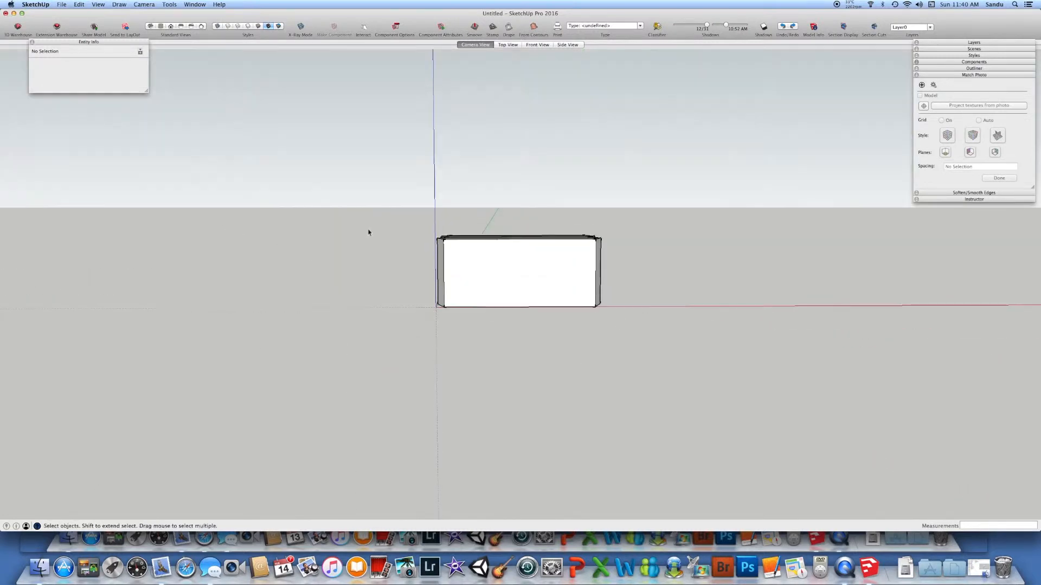
pyautogui.moveTo(415, 318); pyautogui.dragTo(379, 268, button='middle')
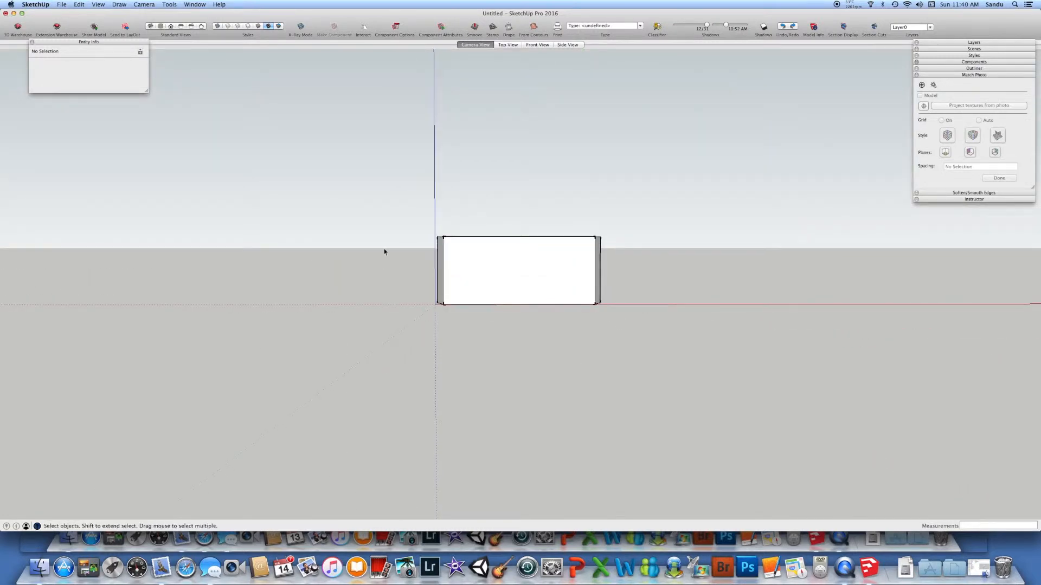
pyautogui.click(536, 44)
pyautogui.moveTo(386, 203); pyautogui.dragTo(804, 281)
pyautogui.scroll(-3, 781, 284)
pyautogui.moveTo(779, 285); pyautogui.dragTo(656, 343, button='middle')
pyautogui.press('m')
pyautogui.click(480, 272)
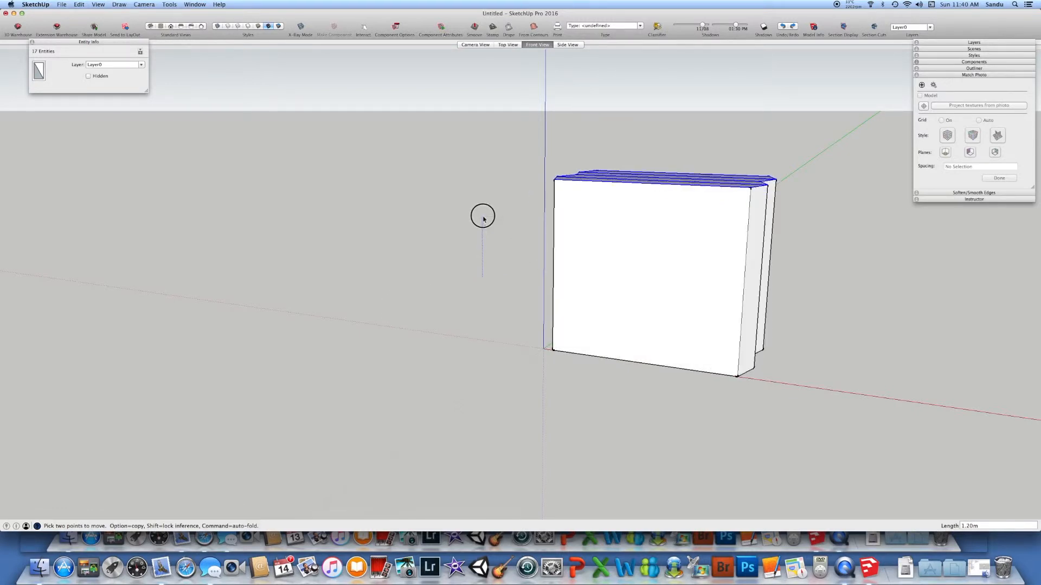
pyautogui.click(482, 218)
pyautogui.scroll(-5, 474, 274)
pyautogui.moveTo(478, 287); pyautogui.dragTo(439, 321, button='middle')
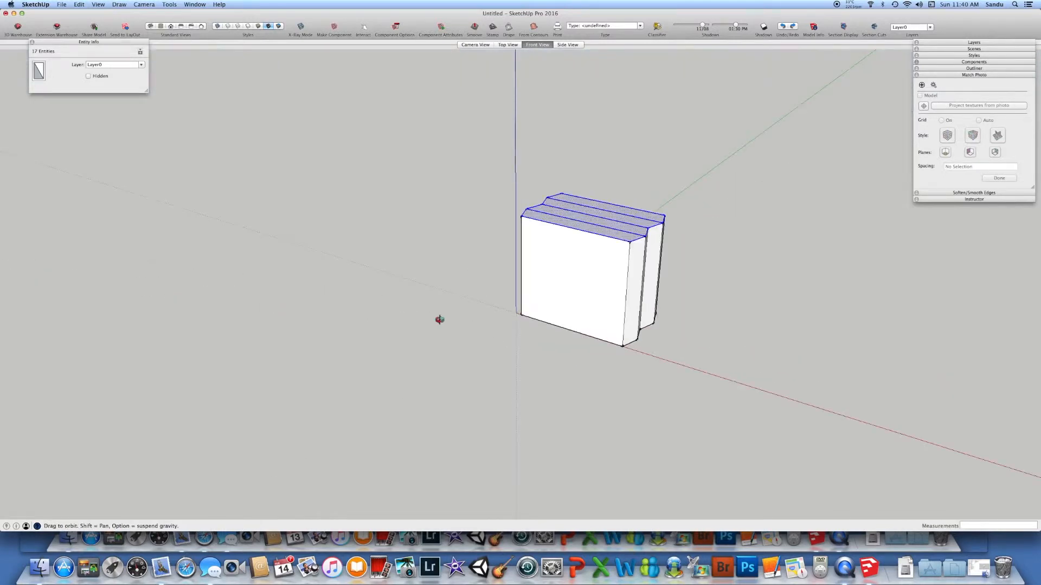
pyautogui.moveTo(481, 276); pyautogui.dragTo(533, 323, button='middle')
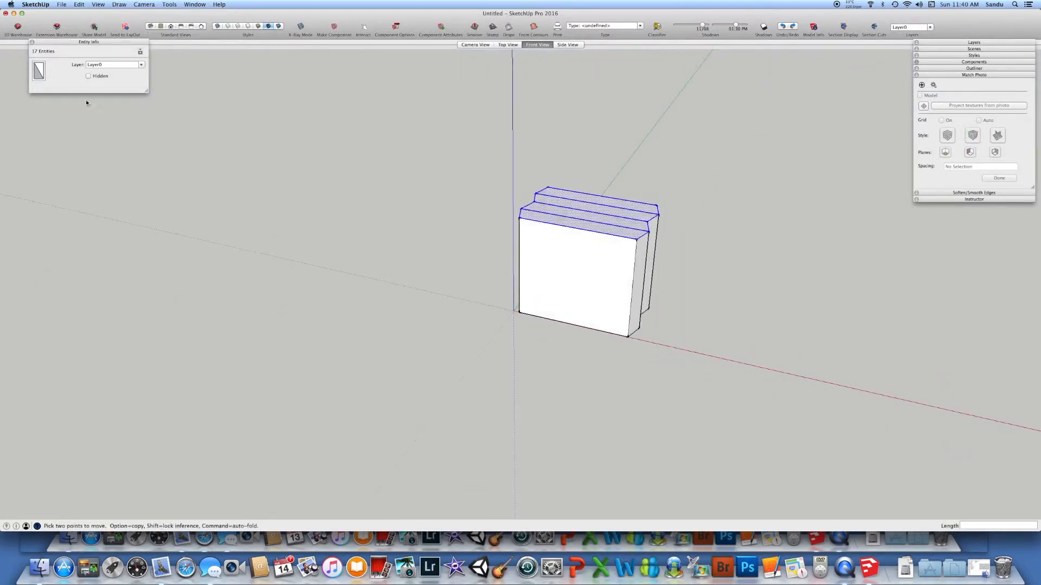
pyautogui.press('space')
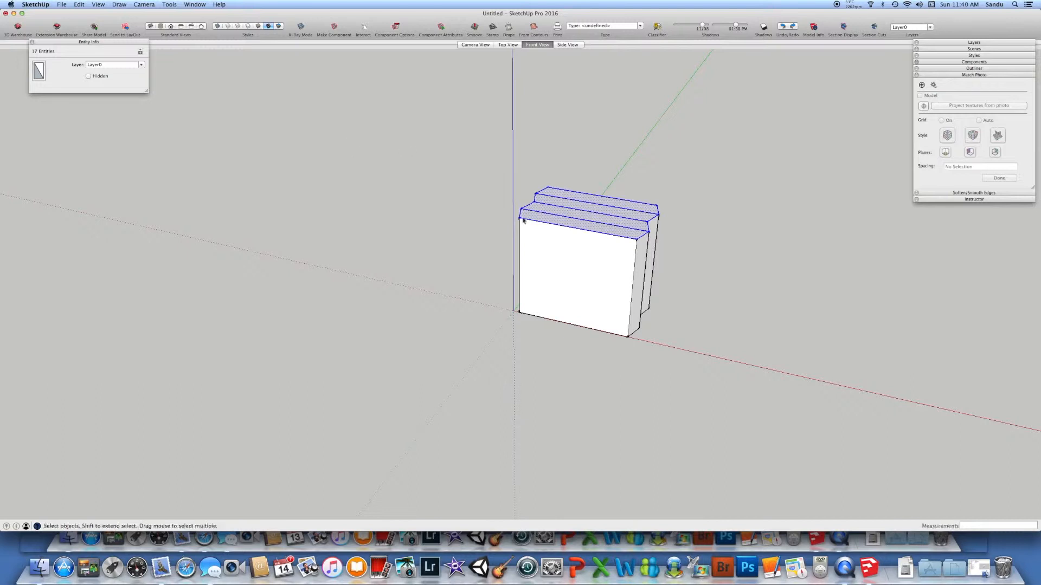
pyautogui.click(641, 175)
# Raise the first and third inner edges of the top about 0.26 m along the blue axis to form two ridges.
pyautogui.moveTo(632, 206); pyautogui.dragTo(618, 225, button='middle')
pyautogui.scroll(3, 605, 227)
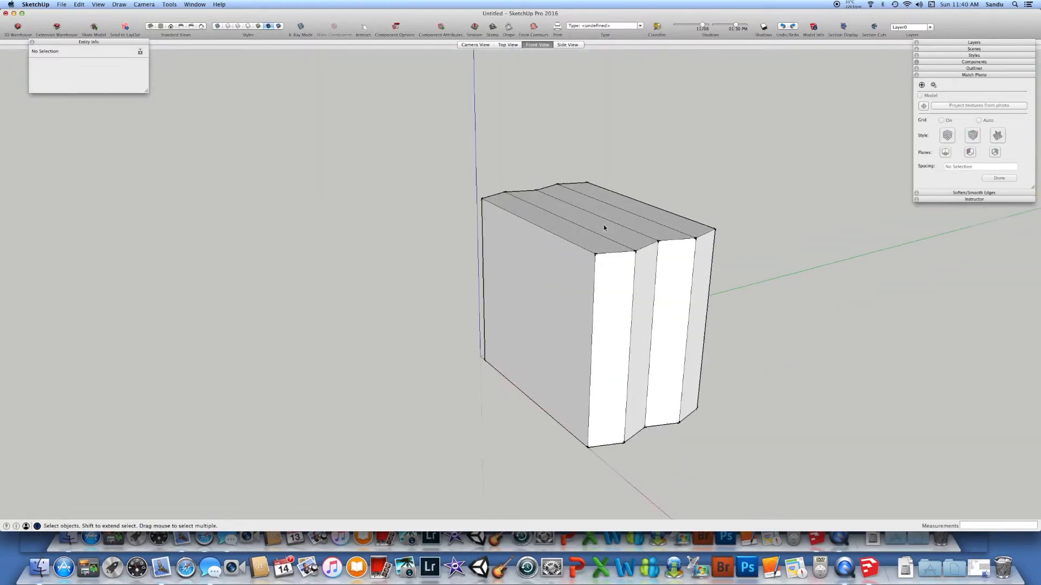
pyautogui.scroll(2, 601, 234)
pyautogui.click(599, 239)
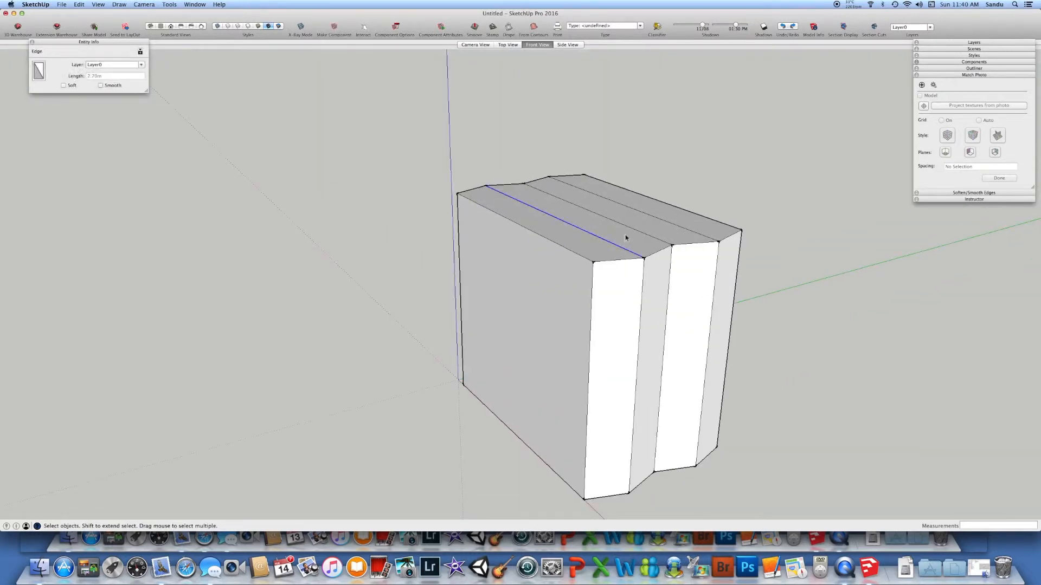
pyautogui.keyDown('shift'); pyautogui.click(648, 214); pyautogui.keyUp('shift')
pyautogui.press('m')
pyautogui.click(423, 214)
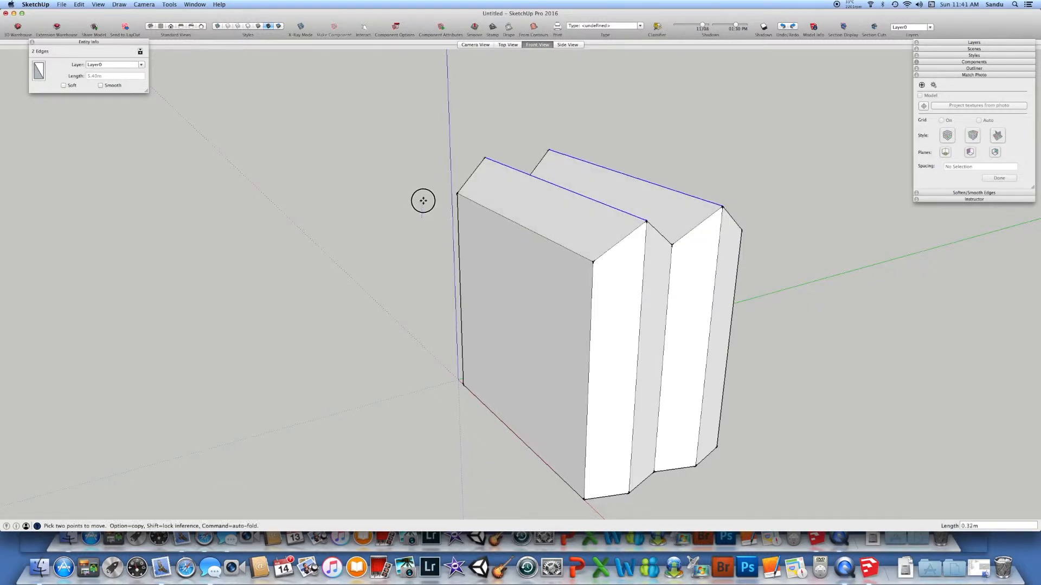
# Close the block's open underside by drawing two lines between the matching zigzag corners of its opposite ends.
pyautogui.scroll(-2, 425, 212)
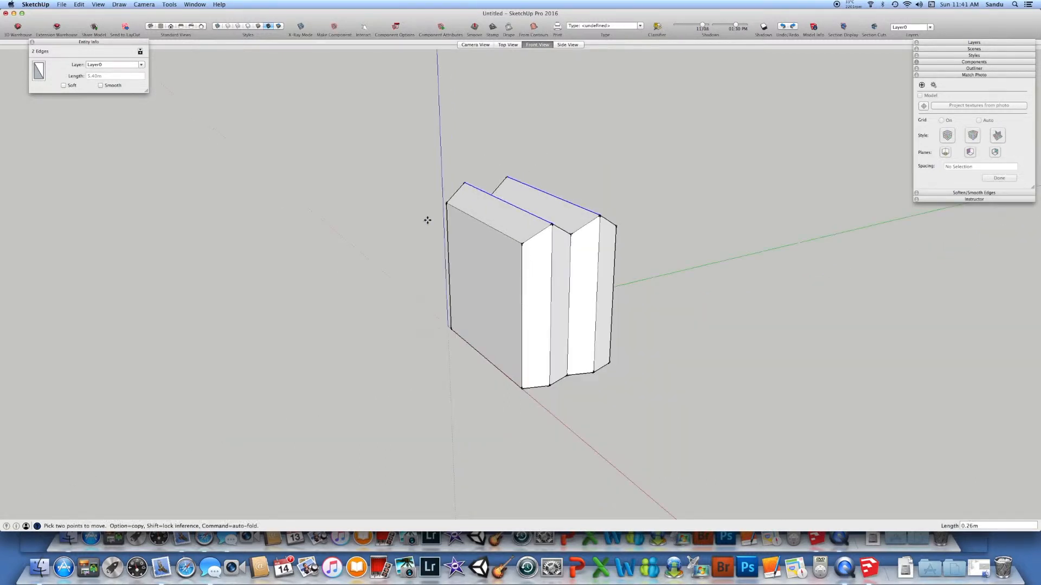
pyautogui.press('o')
pyautogui.moveTo(718, 278); pyautogui.dragTo(698, 110)
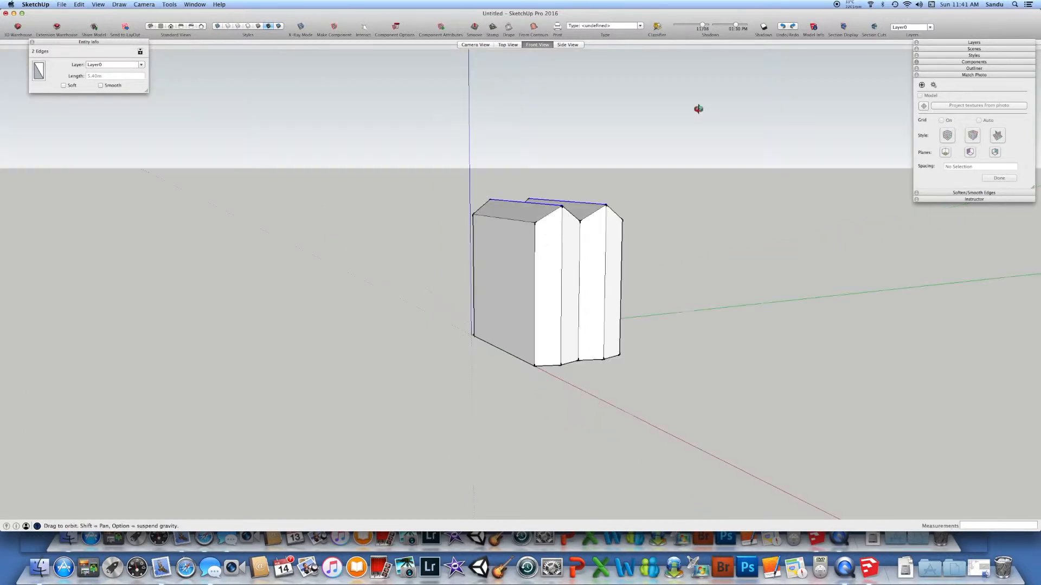
pyautogui.moveTo(706, 249); pyautogui.dragTo(695, 204)
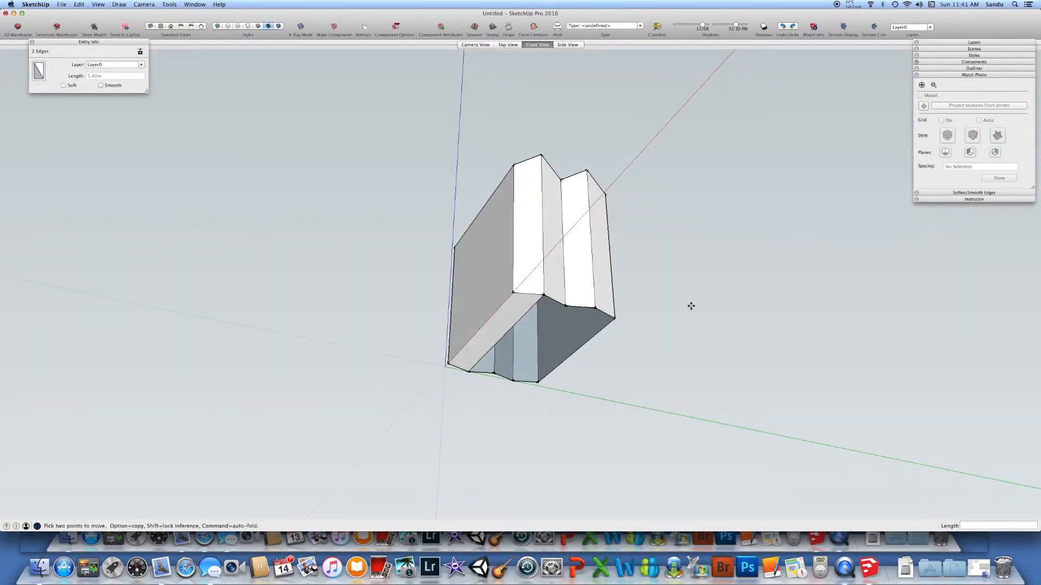
pyautogui.moveTo(616, 318); pyautogui.dragTo(629, 299, button='middle')
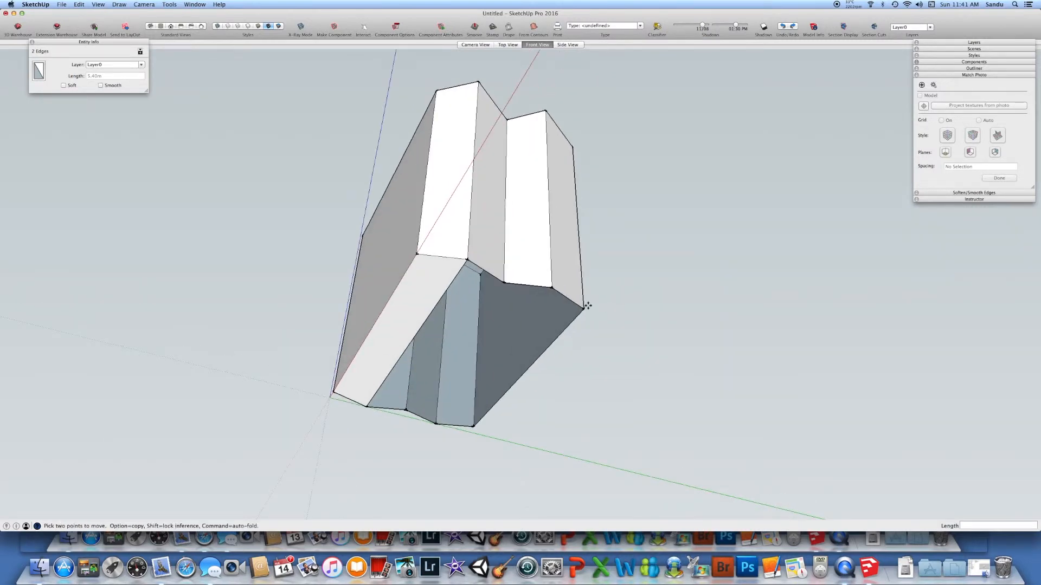
pyautogui.press('l')
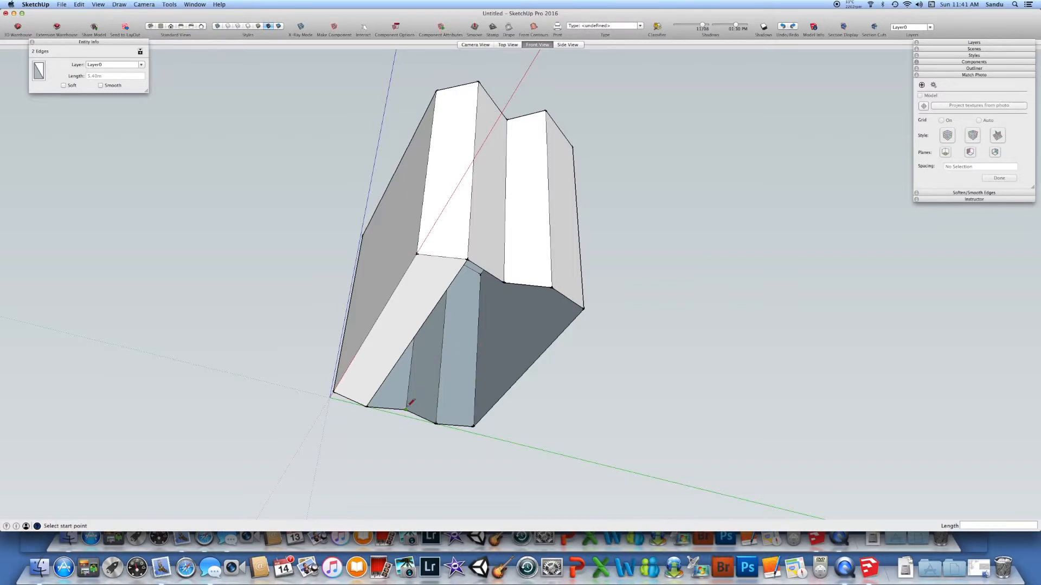
pyautogui.click(405, 410)
pyautogui.click(503, 282)
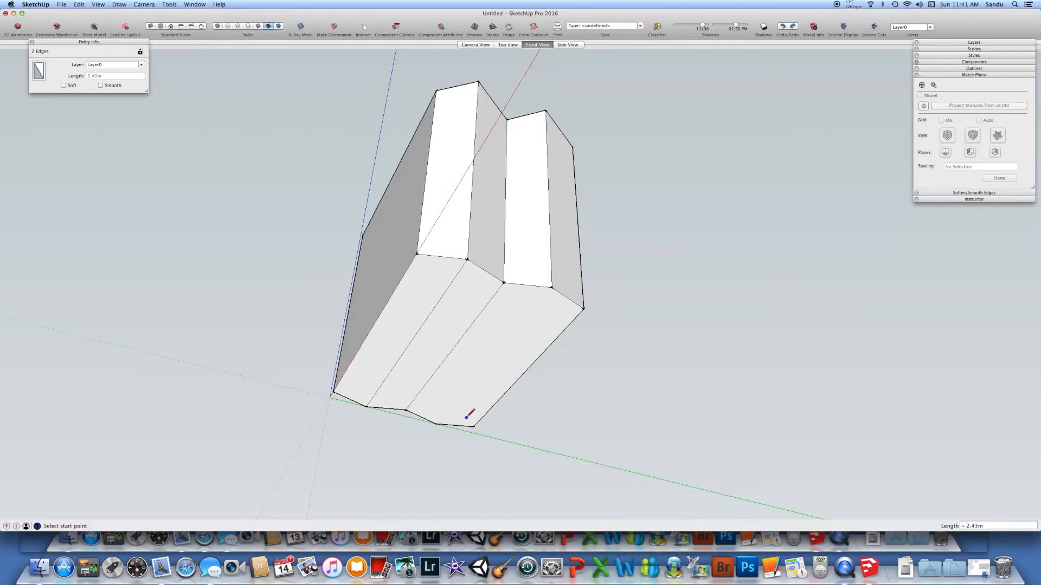
pyautogui.click(436, 423)
pyautogui.click(551, 287)
# Select the first and third inner edges of the underside and move them down the blue axis by about 0.16 m.
pyautogui.press('space')
pyautogui.click(416, 334)
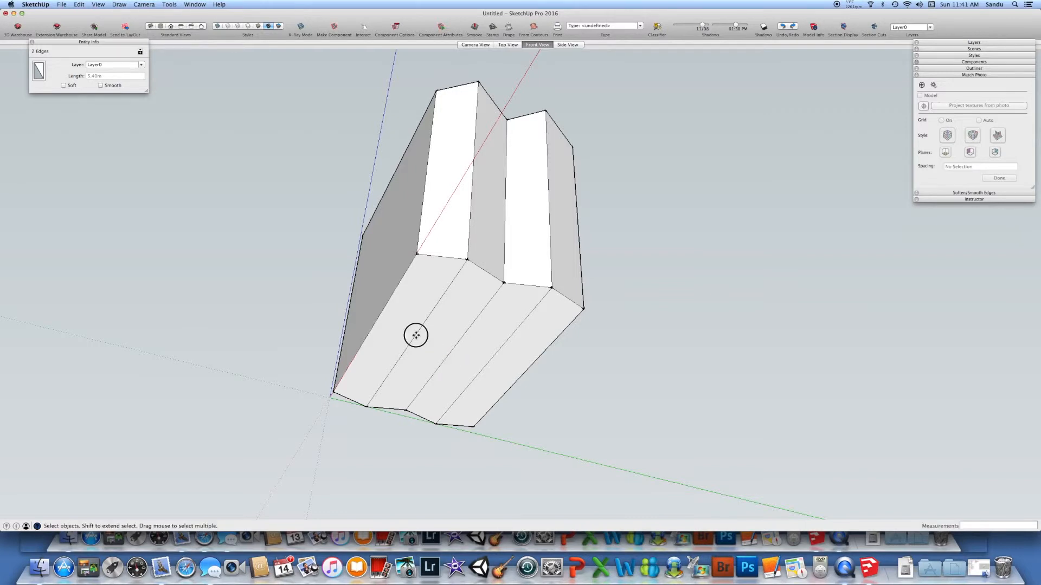
pyautogui.keyDown('shift'); pyautogui.click(495, 356); pyautogui.keyUp('shift')
pyautogui.moveTo(608, 340); pyautogui.dragTo(600, 454, button='middle')
pyautogui.press('m')
pyautogui.click(612, 385)
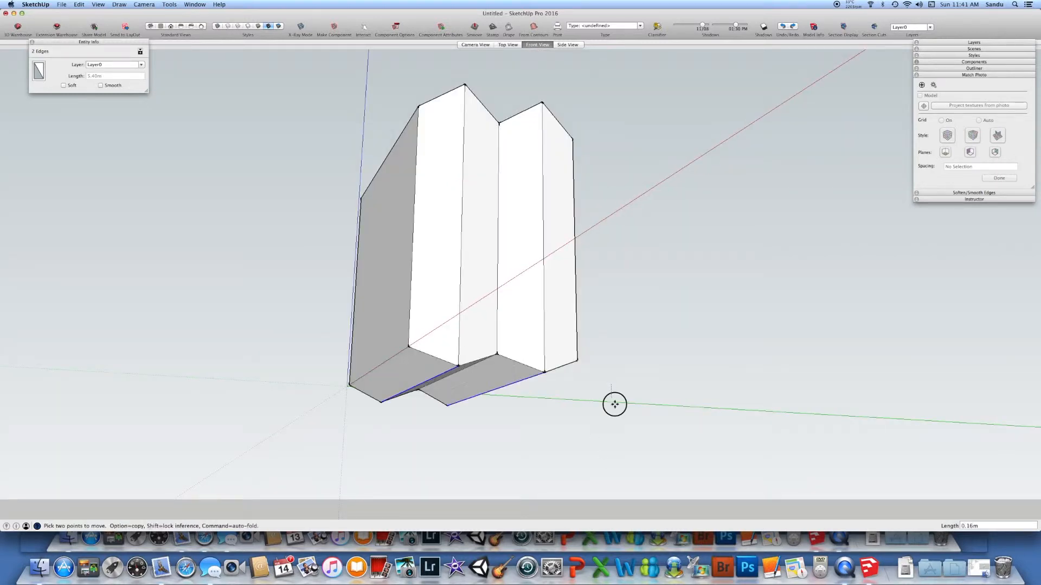
pyautogui.click(614, 406)
# Draw a diagonal line across the large front face, from its upper corner at the blue axis to the opposite lower corner.
pyautogui.scroll(-3, 591, 388)
pyautogui.moveTo(591, 388); pyautogui.dragTo(595, 423, button='middle')
pyautogui.scroll(3, 698, 411)
pyautogui.moveTo(698, 411); pyautogui.dragTo(569, 409, button='middle')
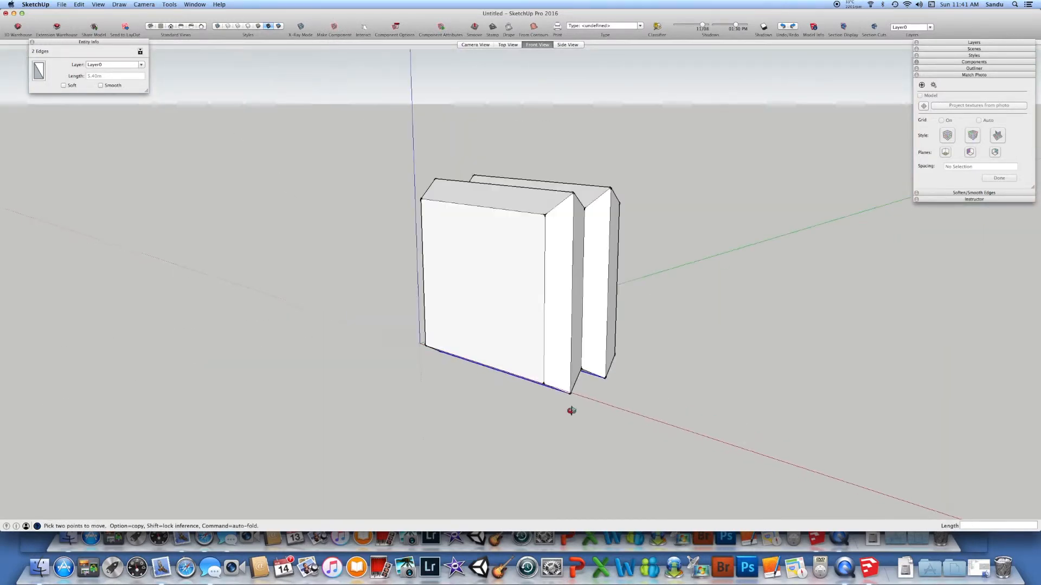
pyautogui.press('m')
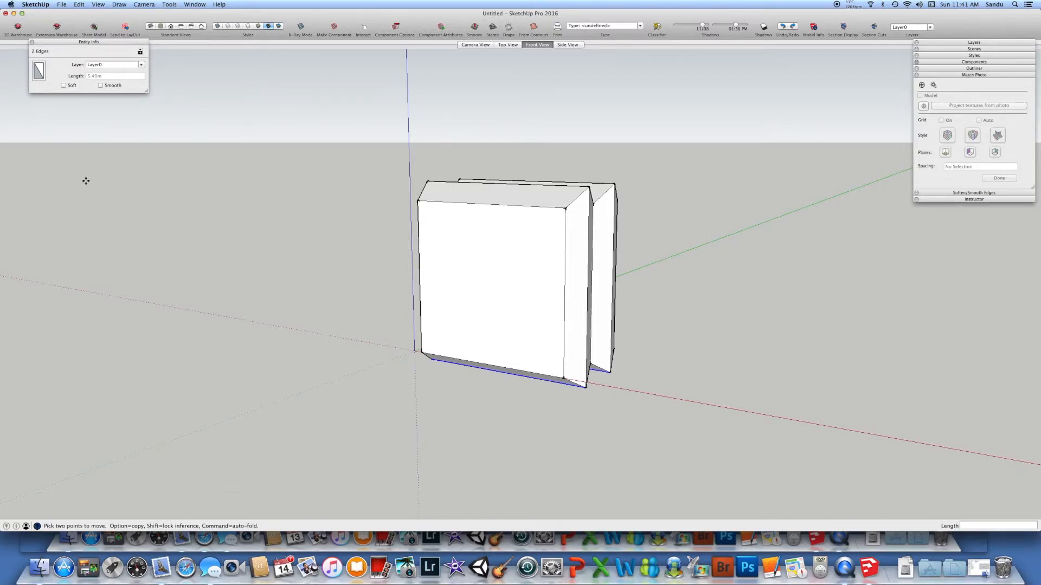
pyautogui.press('l')
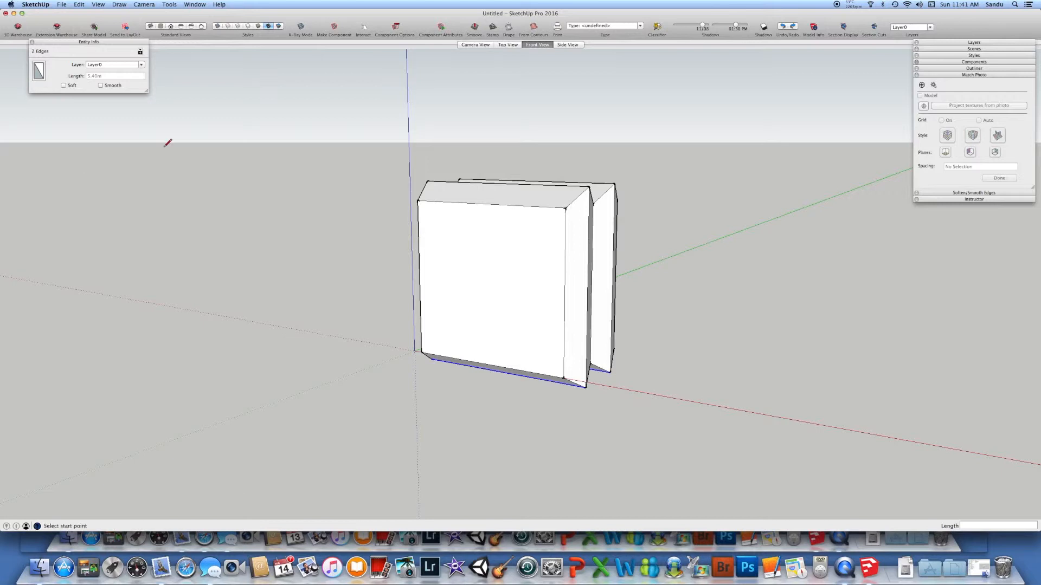
pyautogui.click(418, 201)
pyautogui.click(556, 374)
# Draw a circle of about 0.84 m radius on the front face, centred on the diagonal's midpoint, and erase the diagonal.
pyautogui.press('c')
pyautogui.click(487, 285)
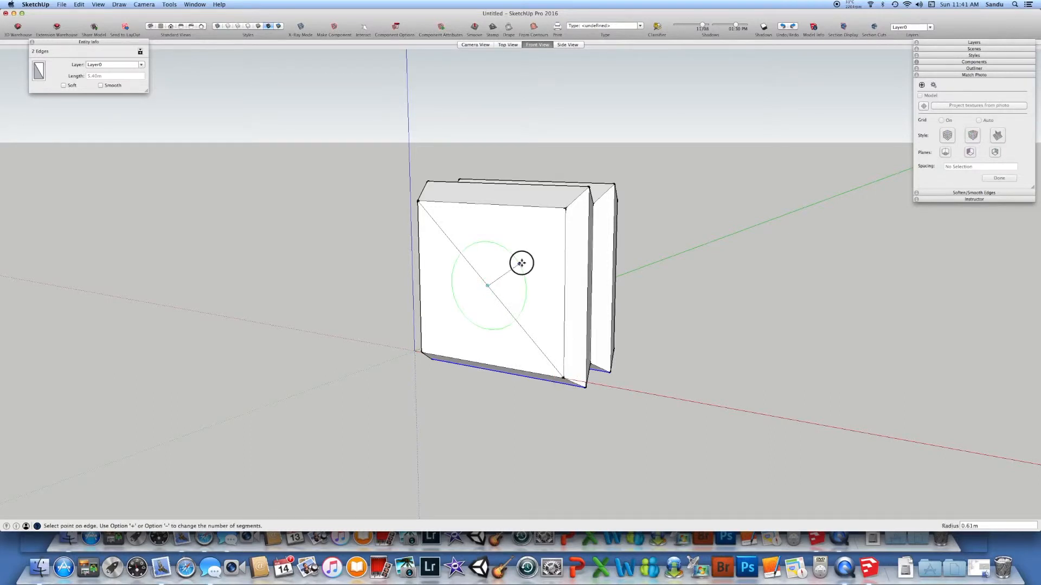
pyautogui.click(533, 252)
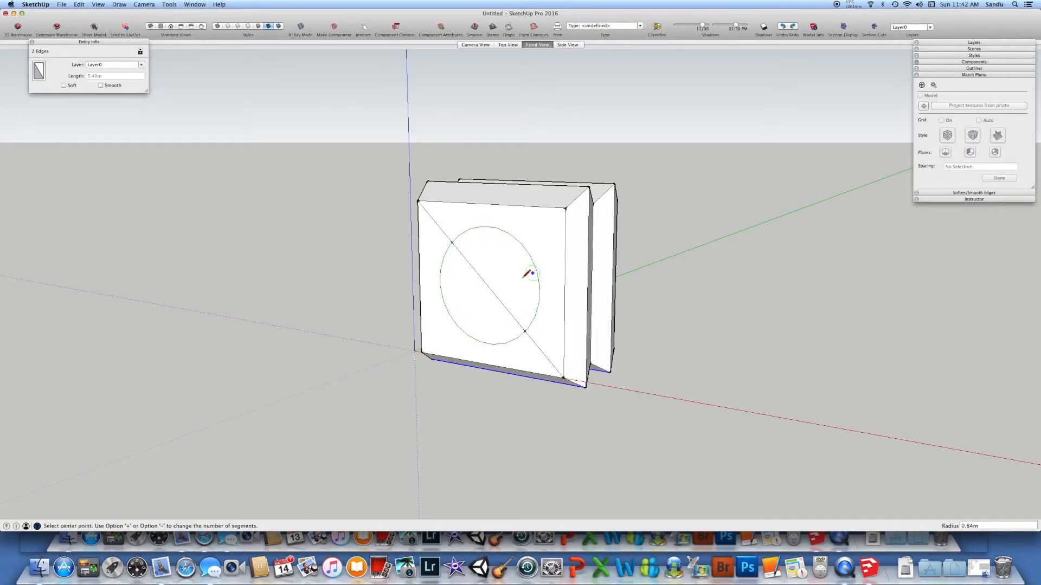
pyautogui.press('e')
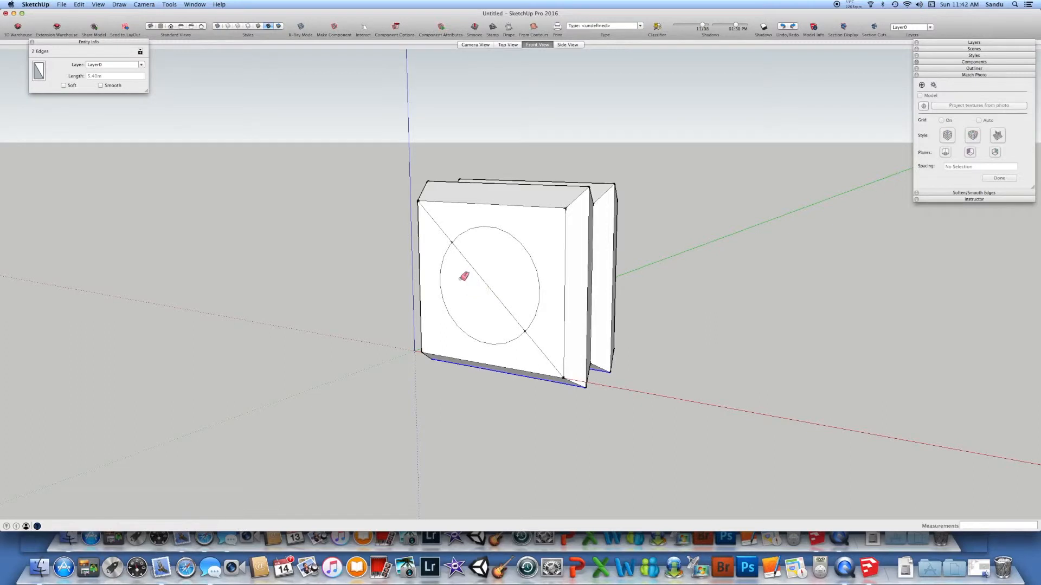
pyautogui.click(449, 239)
pyautogui.click(487, 285)
pyautogui.click(544, 353)
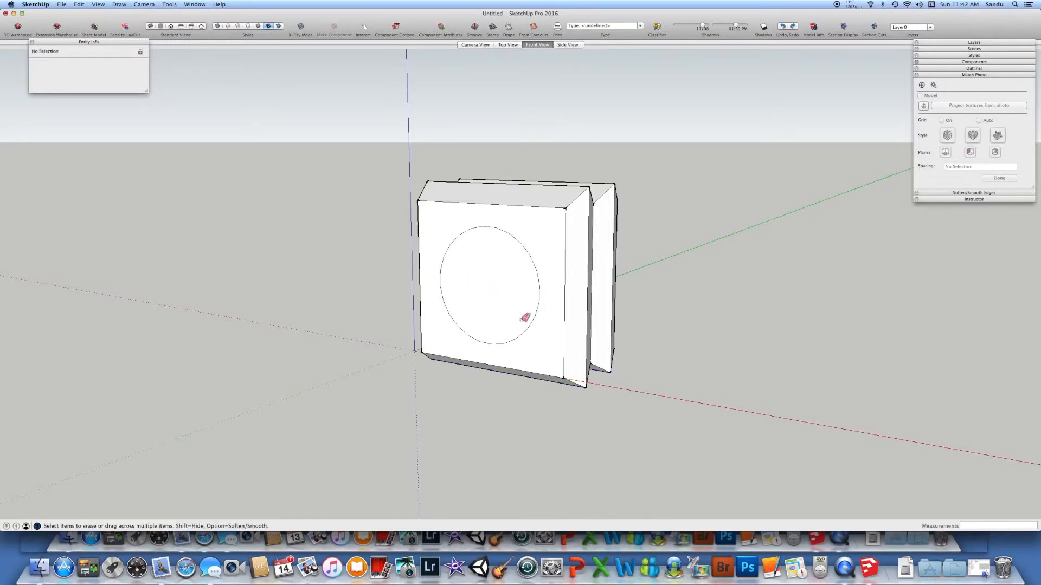
# Delete the circular face to cut a round opening in the front wall.
pyautogui.press('space')
pyautogui.click(490, 298)
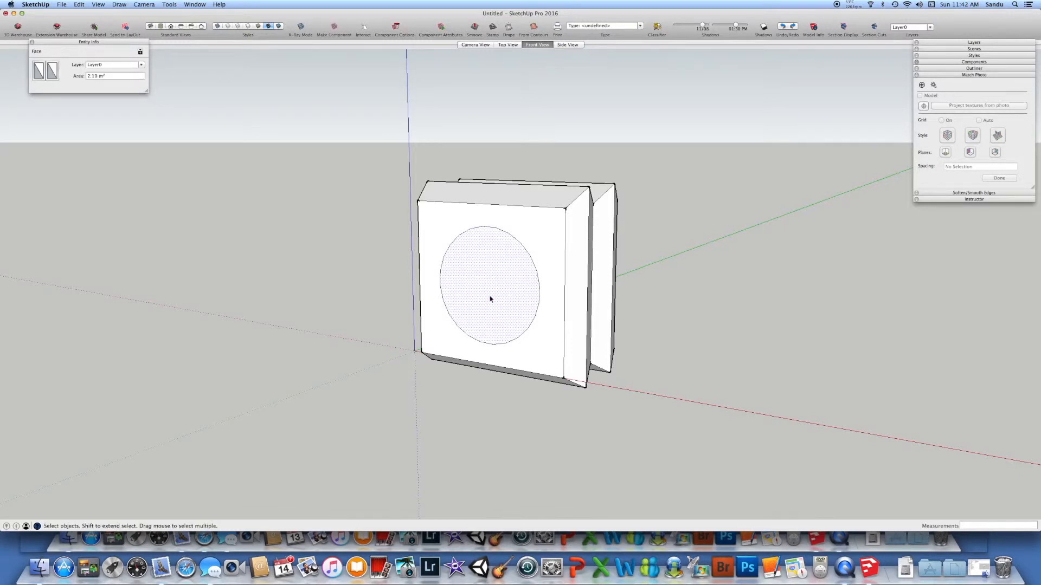
pyautogui.press('Delete')
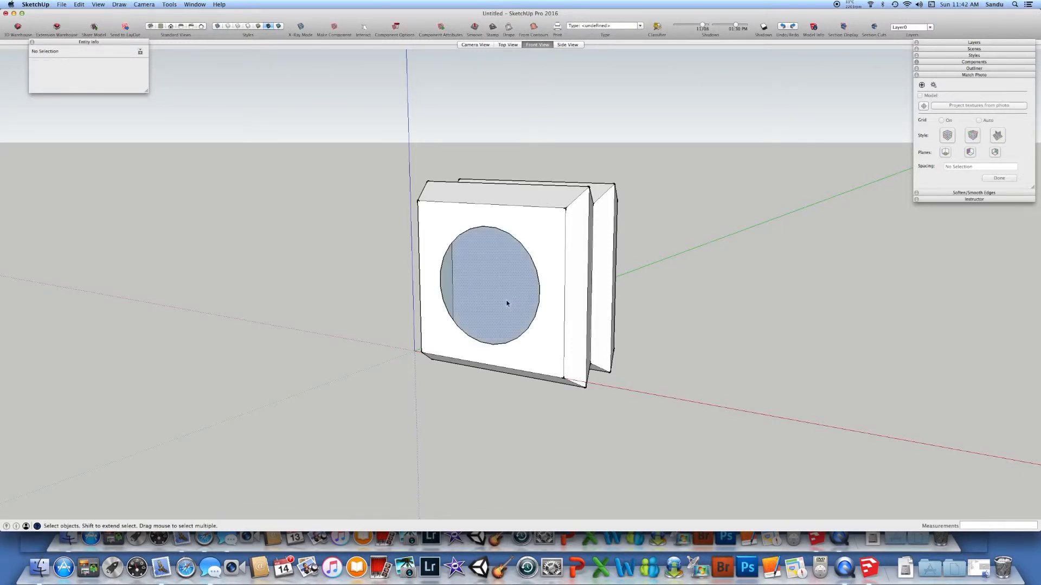
# Delete the faces visible behind the round opening so the block is open through to the back.
pyautogui.click(506, 303)
pyautogui.press('Delete')
pyautogui.moveTo(500, 297); pyautogui.dragTo(543, 298, button='middle')
pyautogui.click(518, 296)
pyautogui.press('Delete')
pyautogui.click(515, 292)
pyautogui.press('Delete')
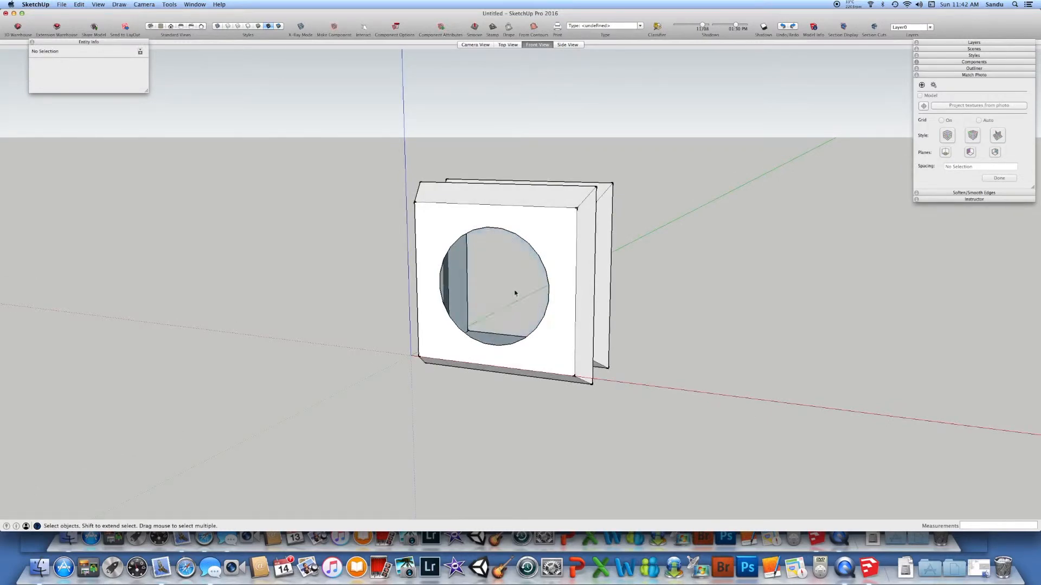
# Examine the opened block from above and from the side.
pyautogui.scroll(-5, 513, 296)
pyautogui.moveTo(513, 297)
pyautogui.mouseDown(button='middle')
pyautogui.moveTo(586, 337)
pyautogui.moveTo(432, 395)
pyautogui.moveTo(405, 351)
pyautogui.moveTo(710, 367)
pyautogui.moveTo(658, 383)
pyautogui.moveTo(674, 381)
pyautogui.mouseUp(button='middle')
pyautogui.scroll(5, 616, 365)
pyautogui.scroll(-5, 578, 343)
pyautogui.moveTo(578, 343)
pyautogui.mouseDown(button='middle')
pyautogui.moveTo(550, 274)
pyautogui.moveTo(595, 320)
pyautogui.moveTo(595, 362)
pyautogui.moveTo(604, 362)
pyautogui.mouseUp(button='middle')
pyautogui.scroll(-1, 595, 320)
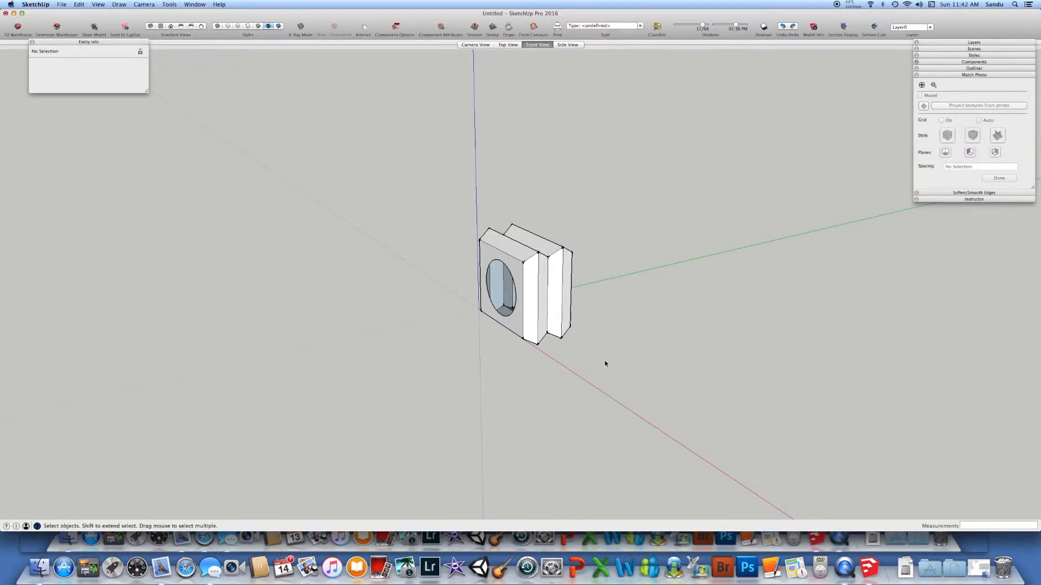
pyautogui.scroll(3, 591, 326)
pyautogui.scroll(-4, 594, 331)
pyautogui.moveTo(602, 339); pyautogui.dragTo(642, 346, button='middle')
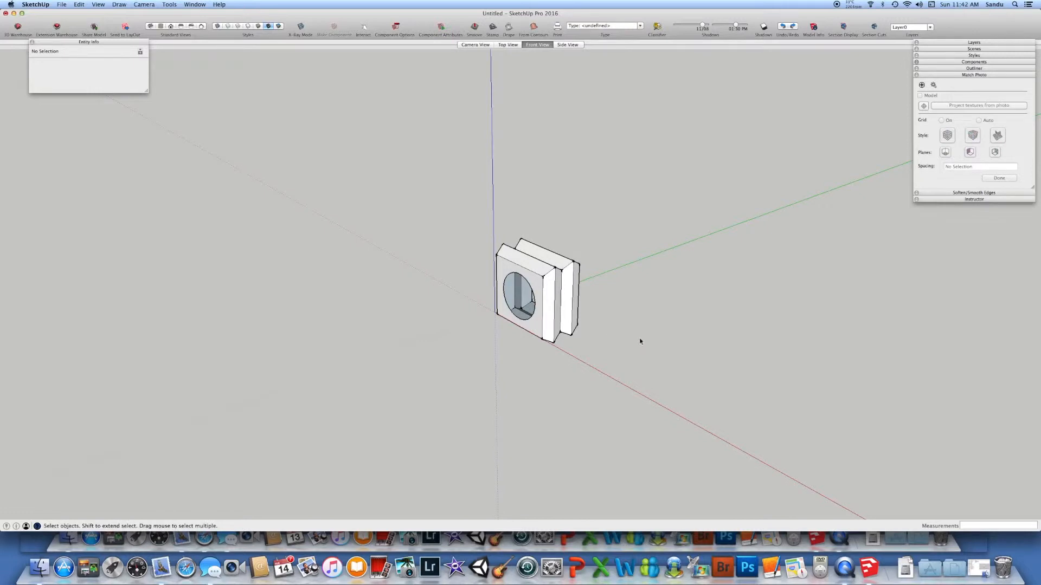
# Open the Component Attributes window and place it beside the model.
pyautogui.click(392, 31)
pyautogui.click(440, 31)
pyautogui.moveTo(169, 33); pyautogui.dragTo(234, 93)
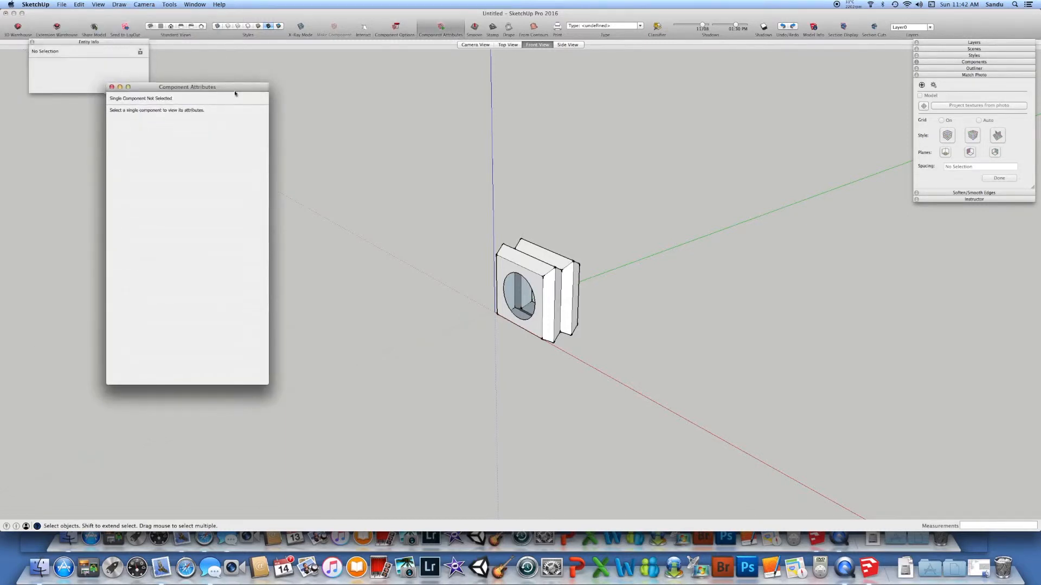
# Select the whole block and start making it a component named "below".
pyautogui.moveTo(414, 187); pyautogui.dragTo(674, 427)
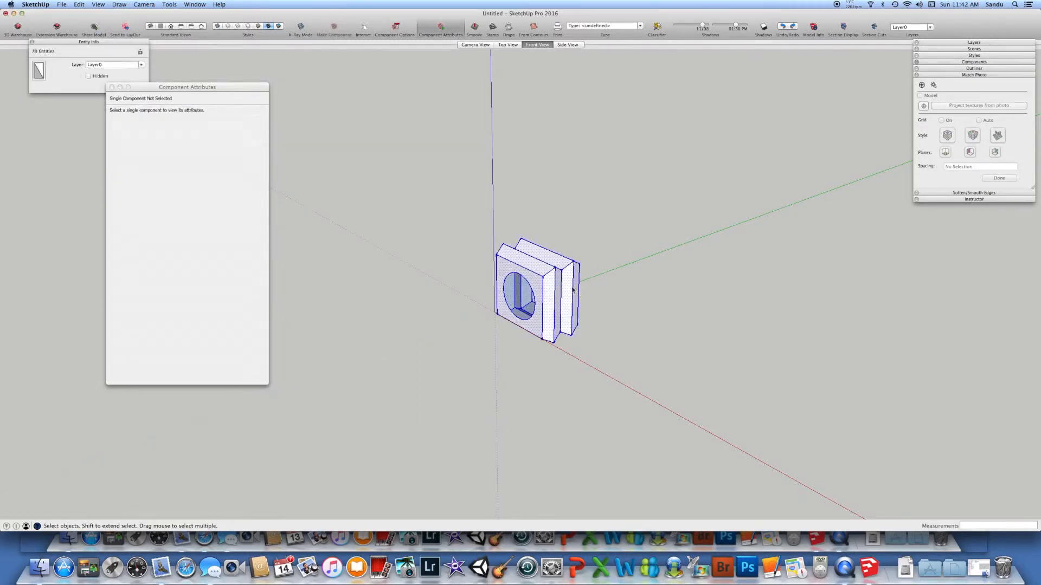
pyautogui.rightClick(542, 279)
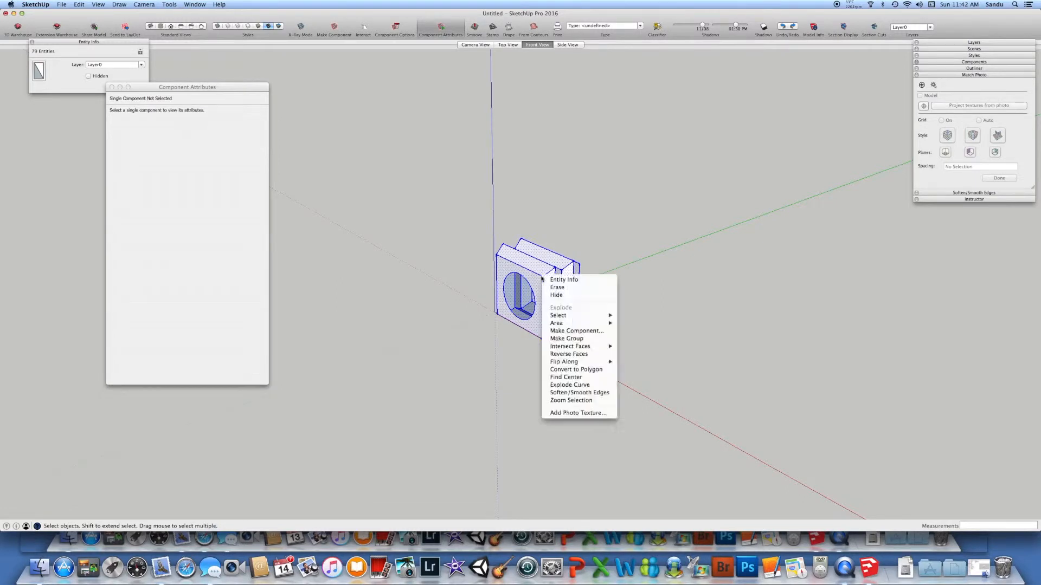
pyautogui.click(591, 334)
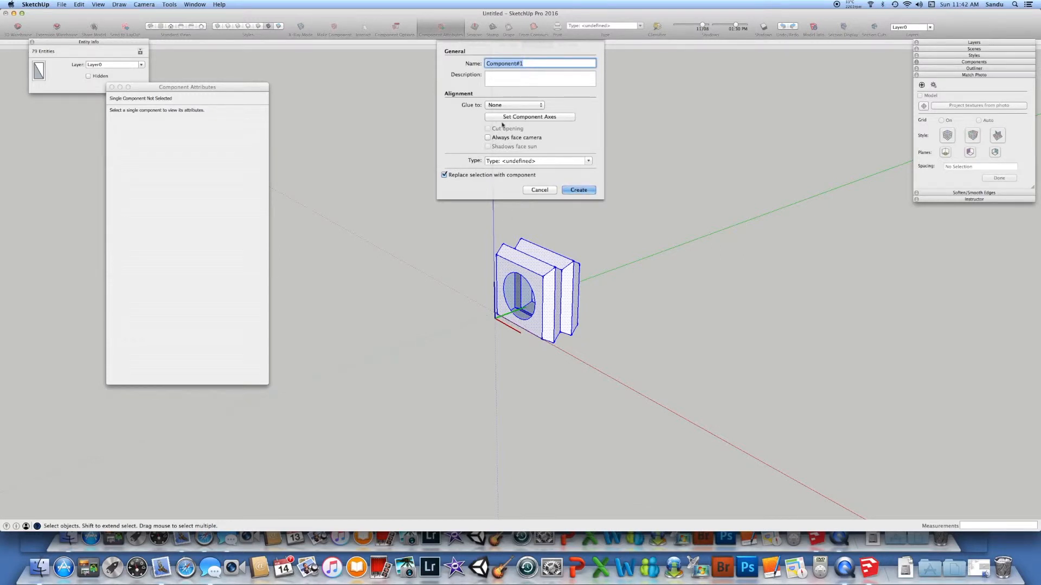
pyautogui.write('below')
# Set the component's axes origin inside the round opening, fix the red and green directions, and create the component.
pyautogui.click(530, 117)
pyautogui.scroll(4, 498, 311)
pyautogui.scroll(3, 499, 310)
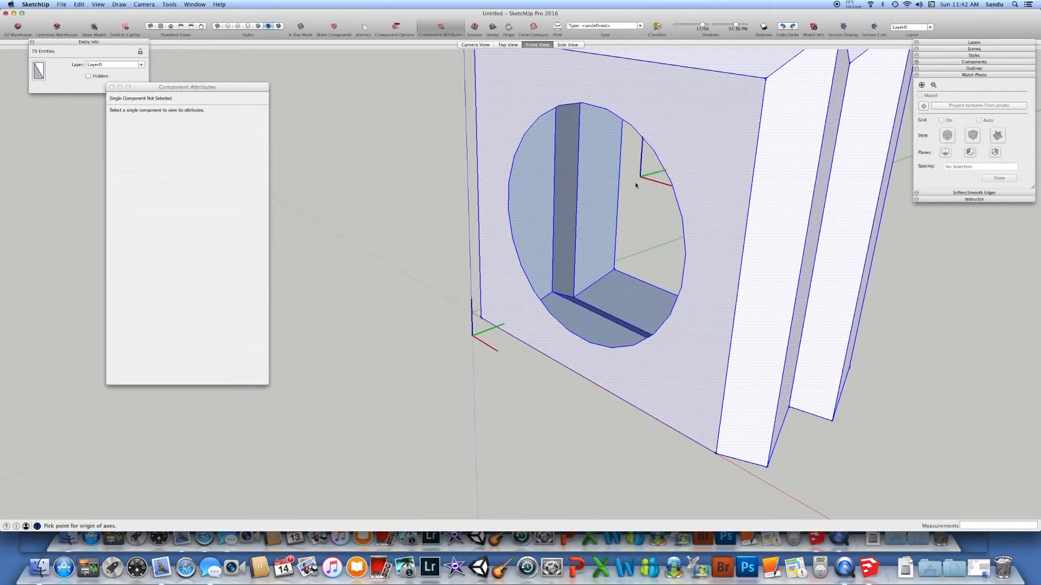
pyautogui.click(586, 229)
pyautogui.click(598, 236)
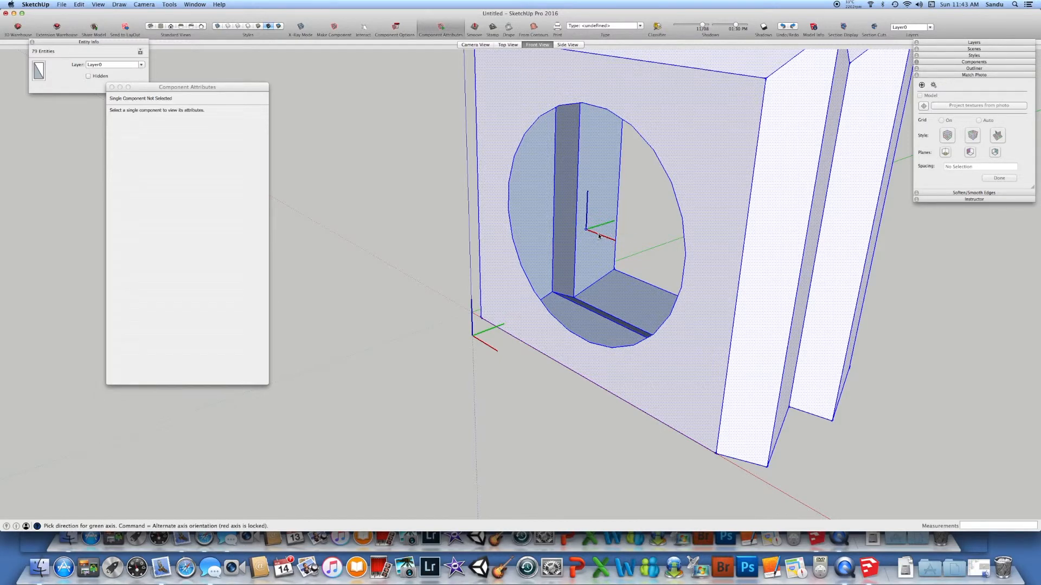
pyautogui.click(599, 235)
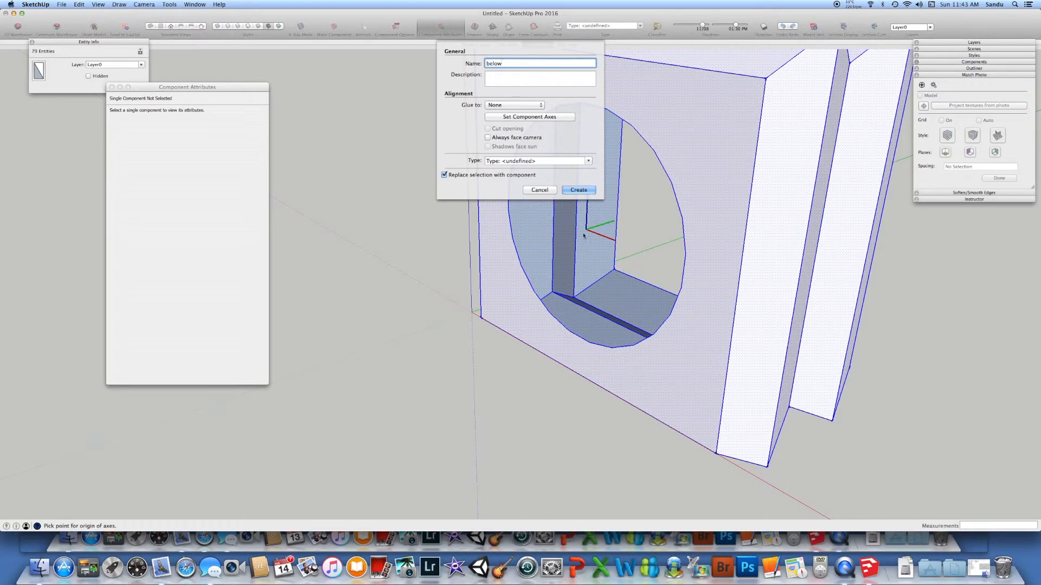
pyautogui.click(579, 190)
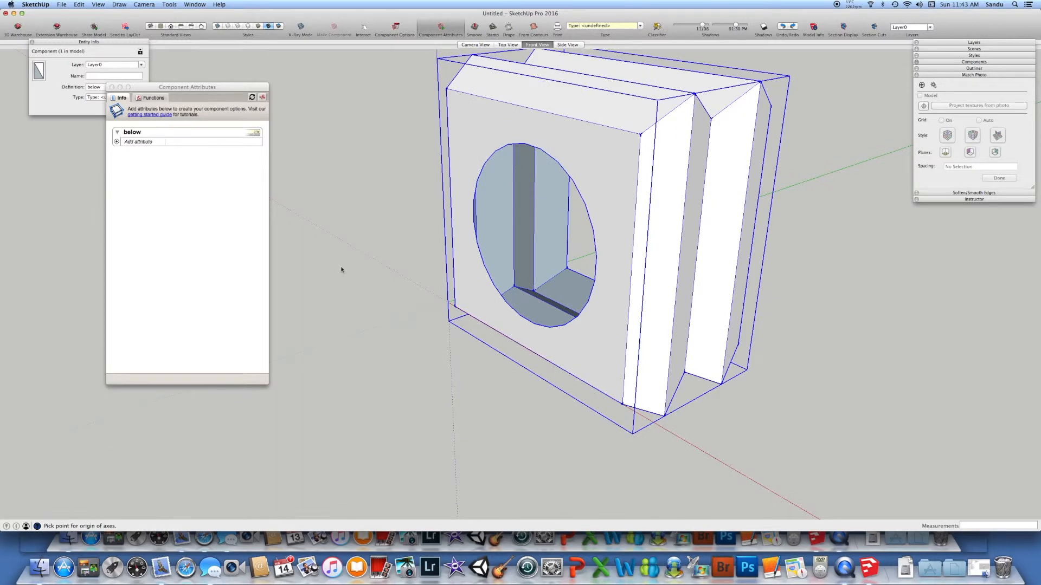
# Add a Name attribute to the component with the value "Camera below".
pyautogui.scroll(-3, 325, 250)
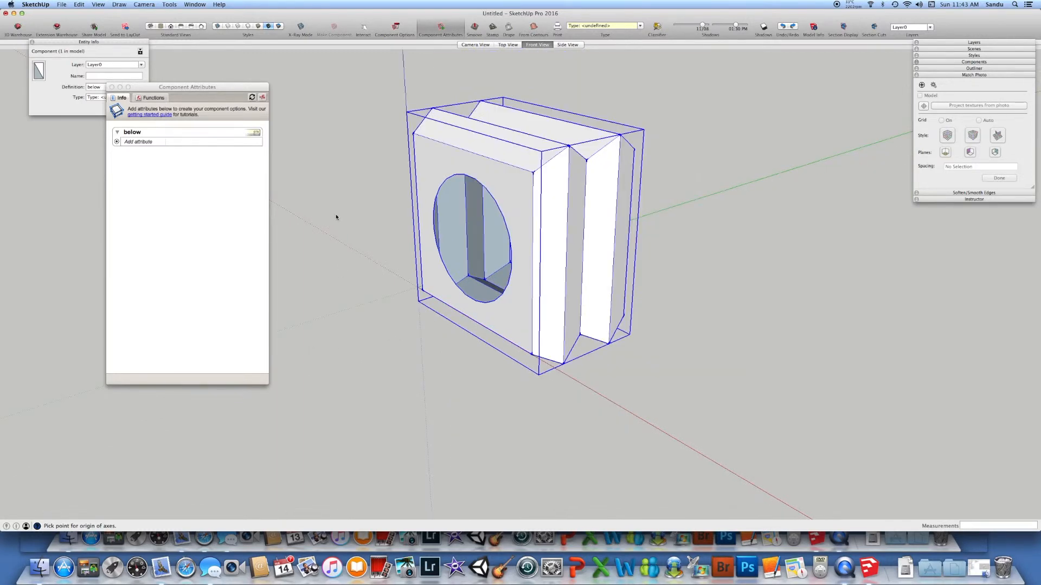
pyautogui.click(117, 142)
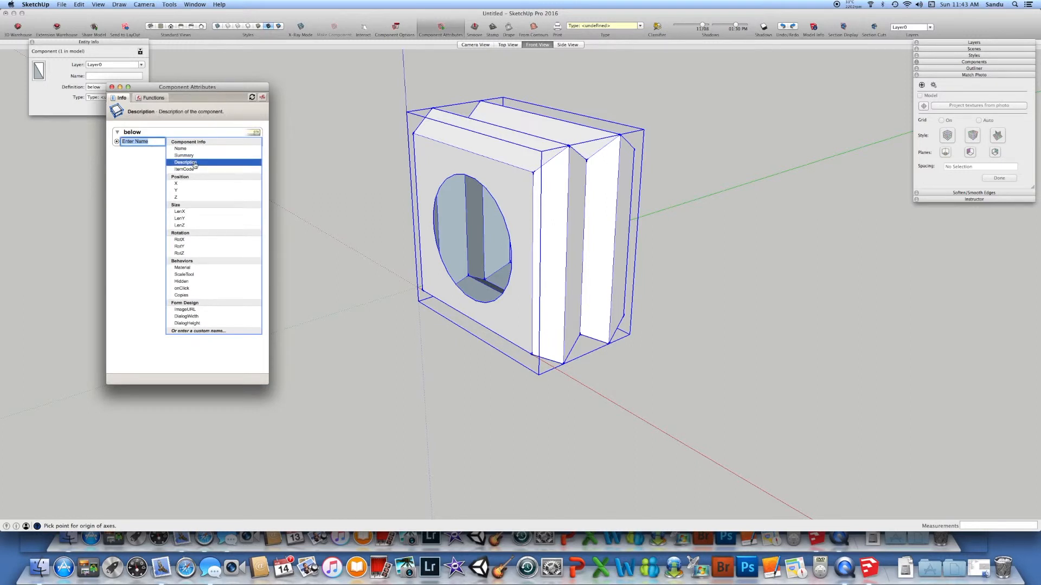
pyautogui.click(183, 148)
pyautogui.click(182, 150)
pyautogui.write('Camera b')
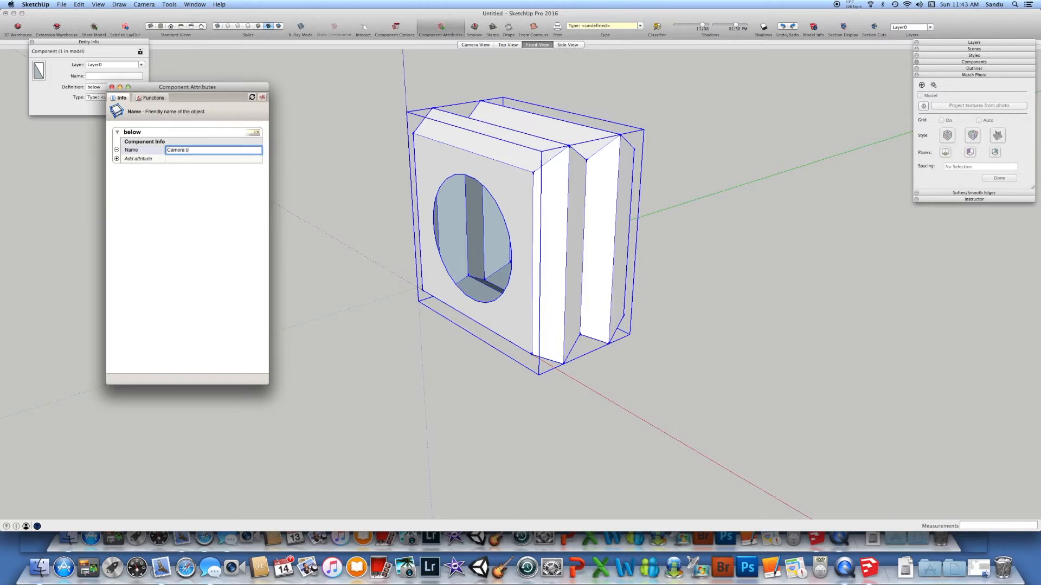
pyautogui.write('elow')
# Add a LenY size attribute to the component and set it to 100 cm.
pyautogui.click(138, 159)
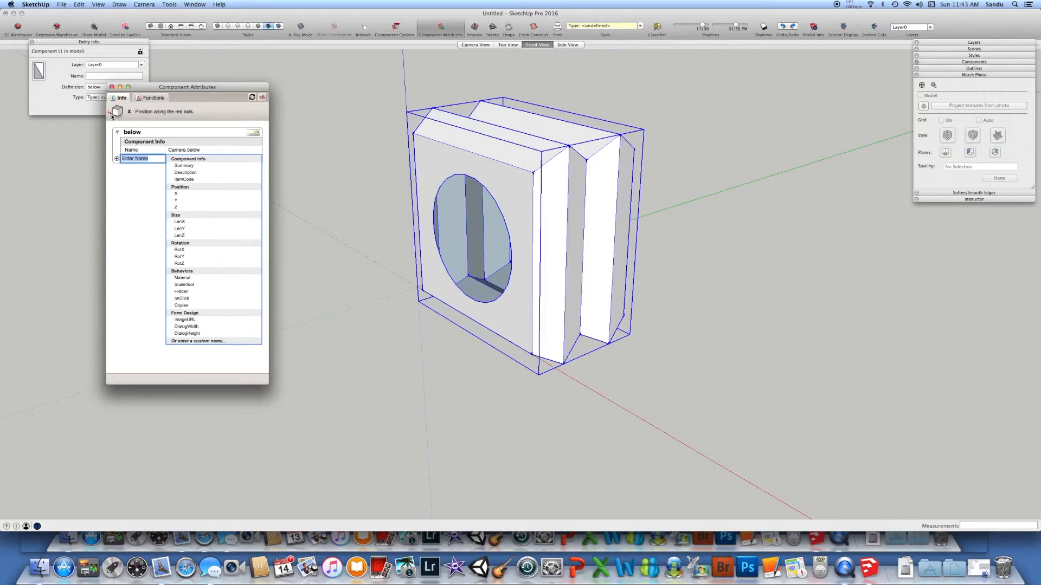
pyautogui.click(184, 229)
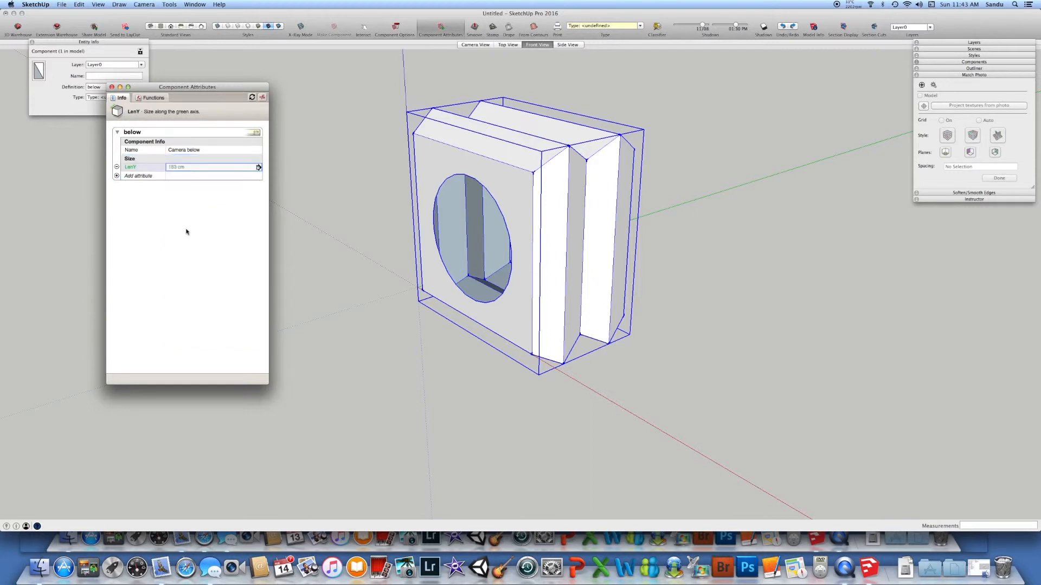
pyautogui.click(175, 167)
pyautogui.doubleClick(173, 167)
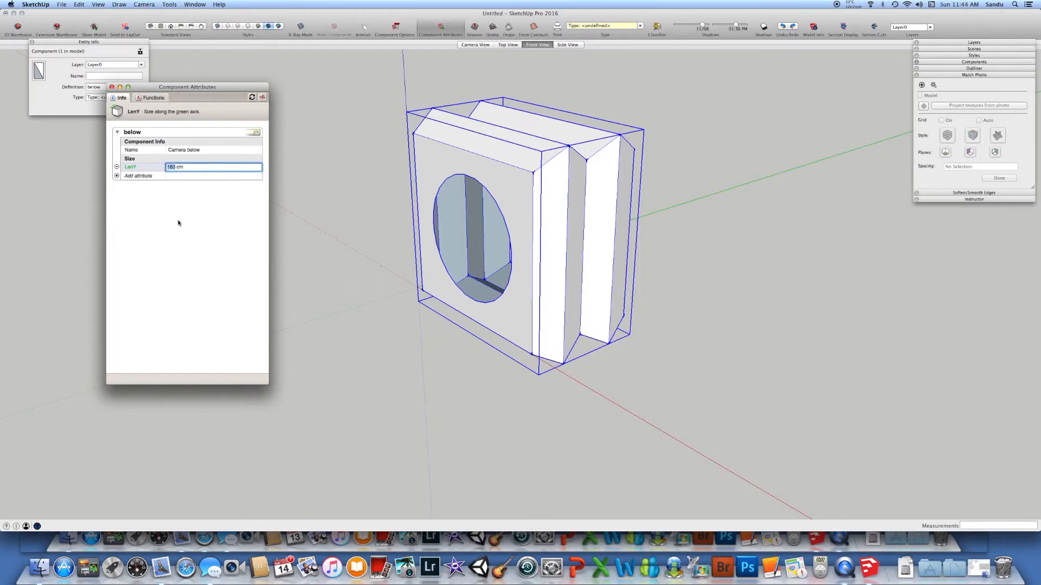
pyautogui.write('100')
pyautogui.press('Return')
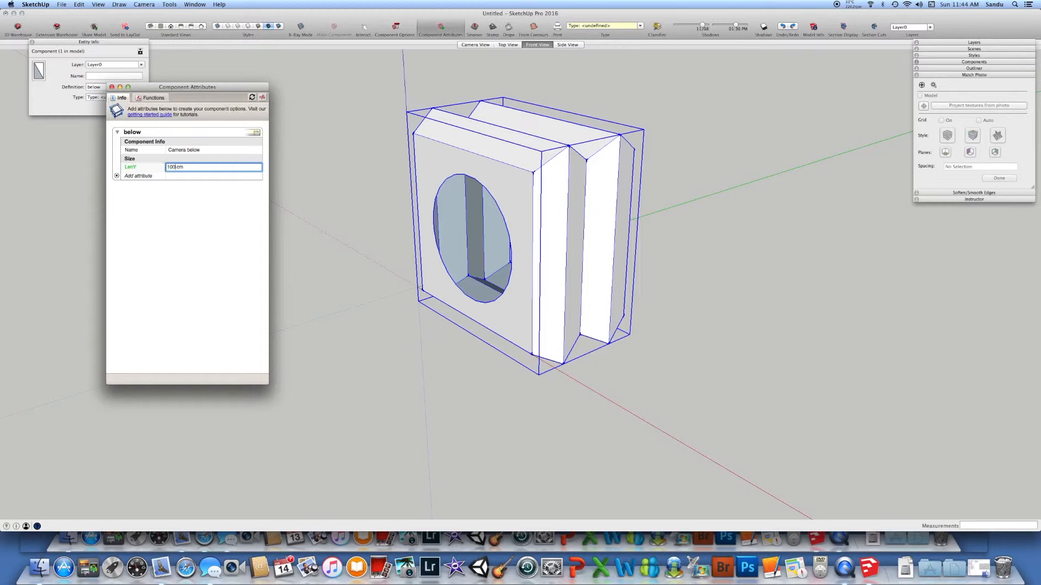
# Set the component's LenY to 300 cm.
pyautogui.click(174, 168)
pyautogui.doubleClick(171, 167)
pyautogui.write('300')
pyautogui.press('Return')
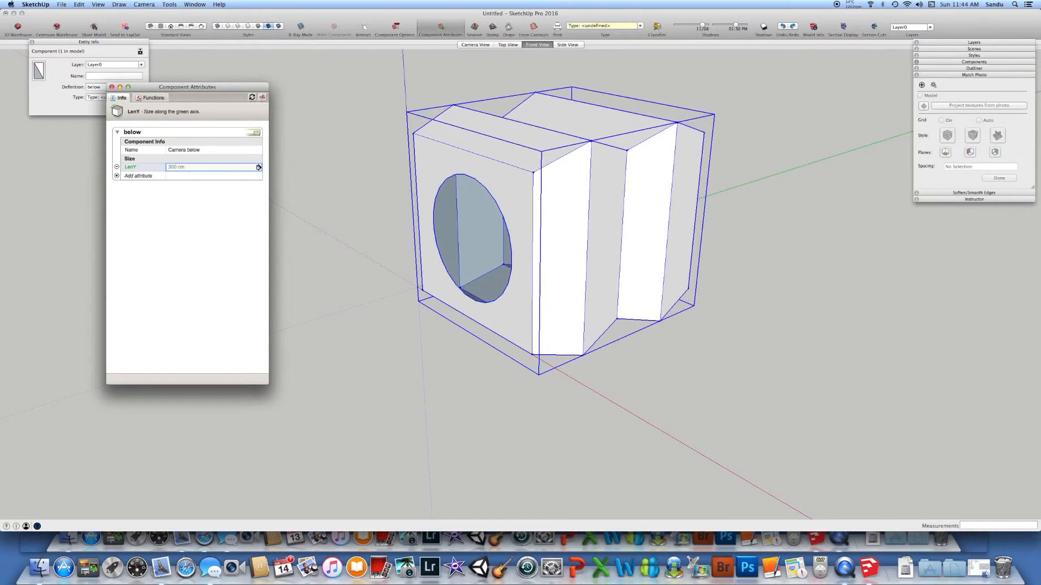
# Set the component's LenY to 20 cm.
pyautogui.click(178, 168)
pyautogui.doubleClick(171, 167)
pyautogui.write('1')
pyautogui.press('BackSpace')
pyautogui.write('20')
pyautogui.press('Return')
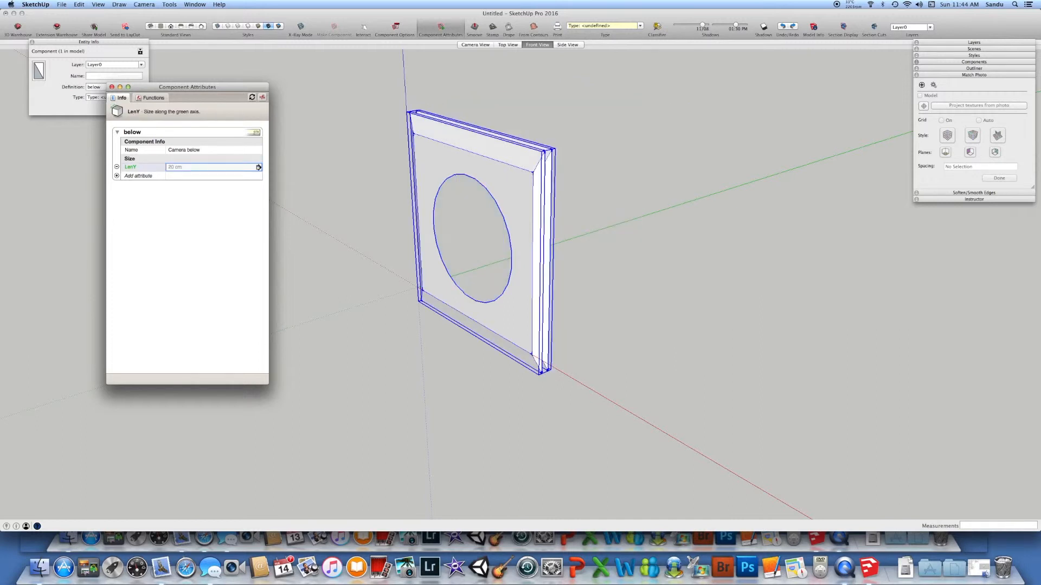
# Restore the component's LenY to 300 cm.
pyautogui.doubleClick(172, 167)
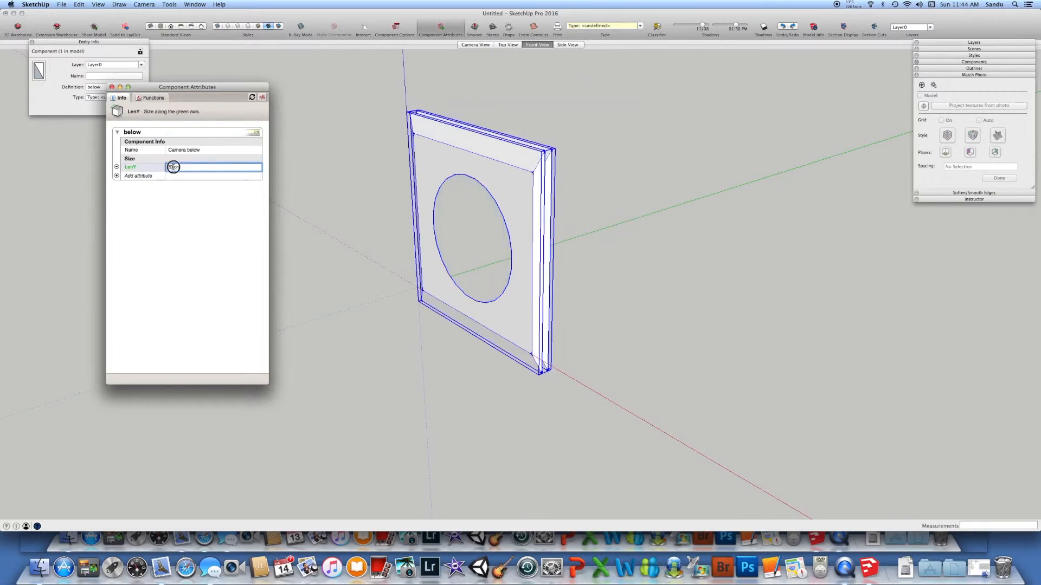
pyautogui.write('300')
pyautogui.press('Return')
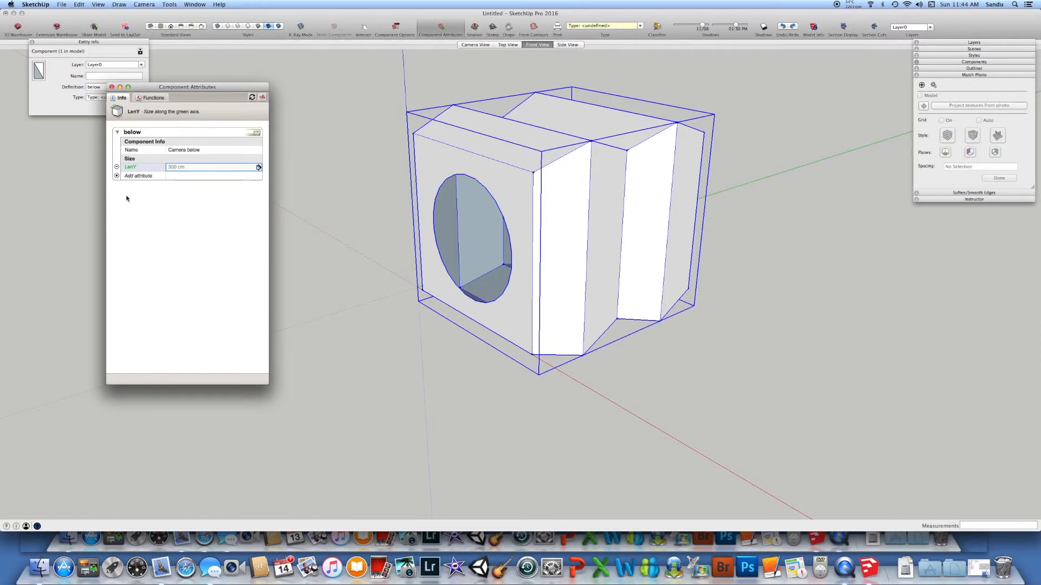
# Add an onClick behavior attribute and insert the ANIMATE function template as its value.
pyautogui.click(116, 176)
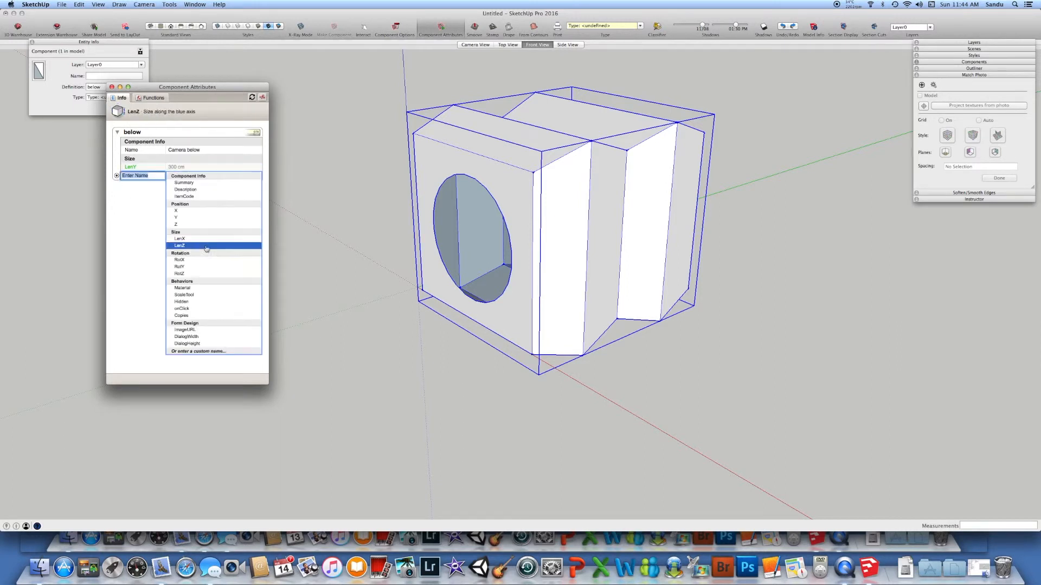
pyautogui.click(186, 309)
pyautogui.click(187, 186)
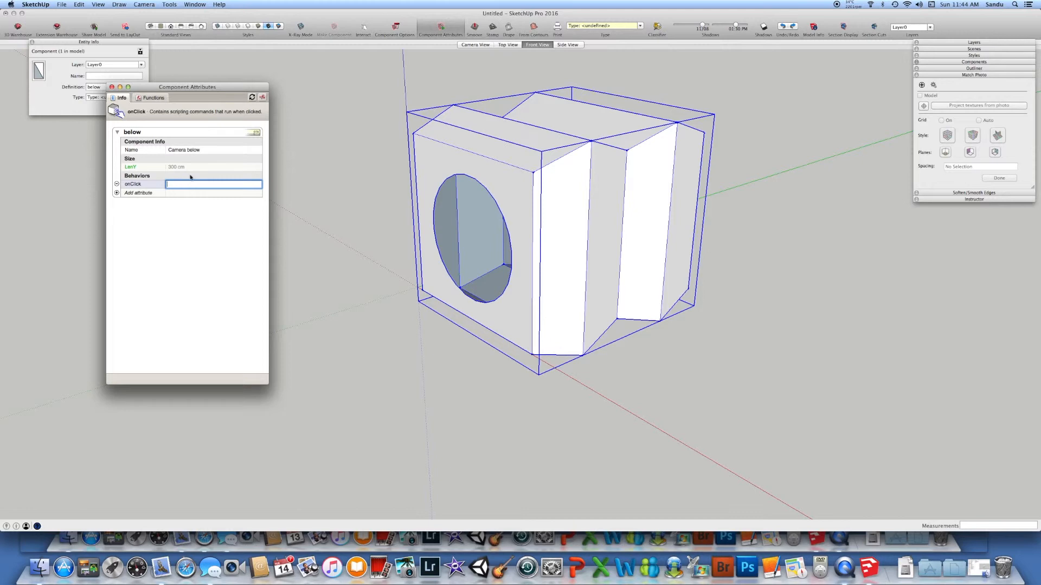
pyautogui.click(157, 98)
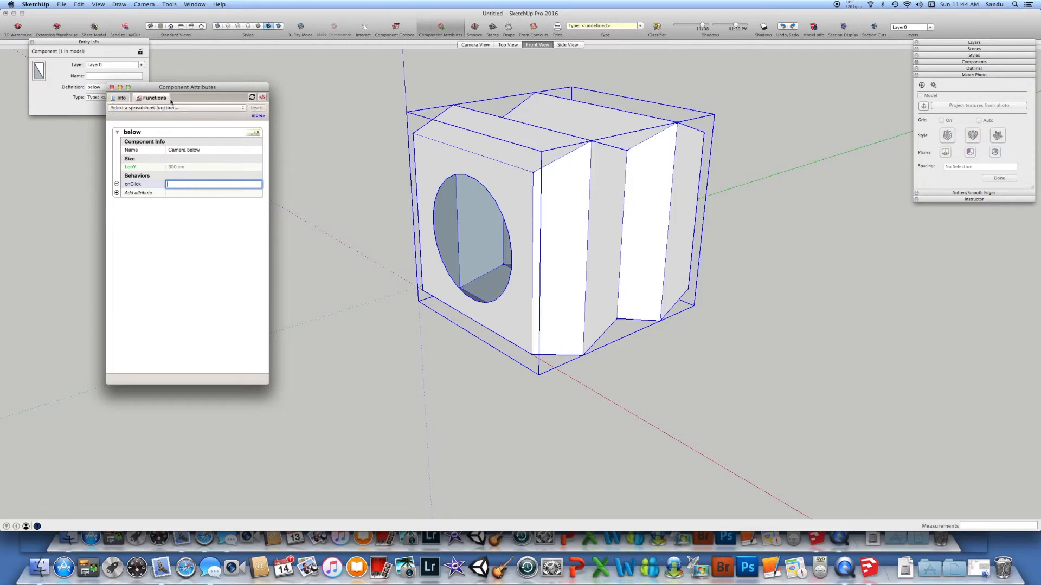
pyautogui.click(234, 108)
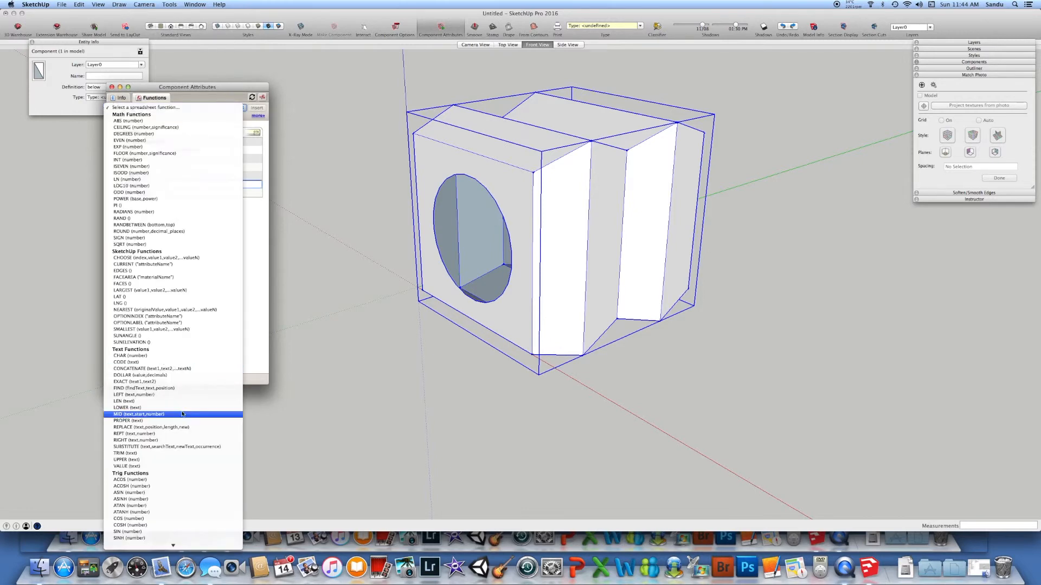
pyautogui.scroll(-5, 178, 407)
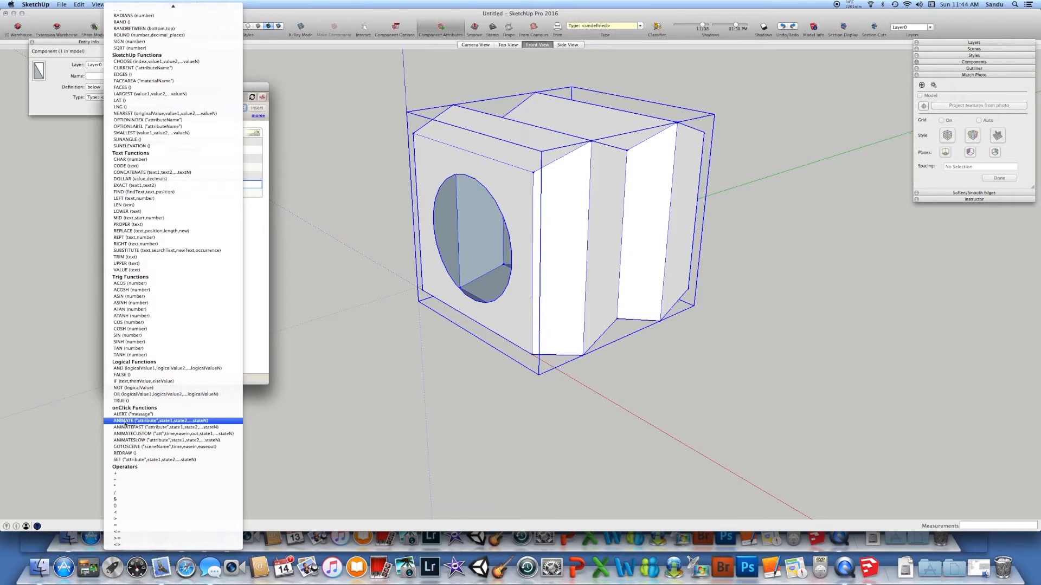
pyautogui.click(125, 421)
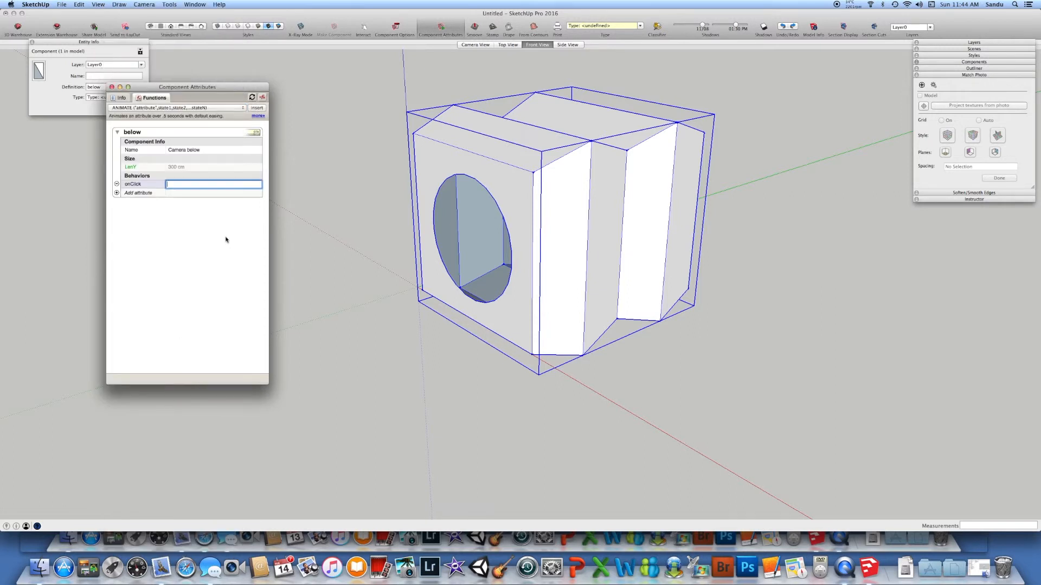
pyautogui.click(257, 107)
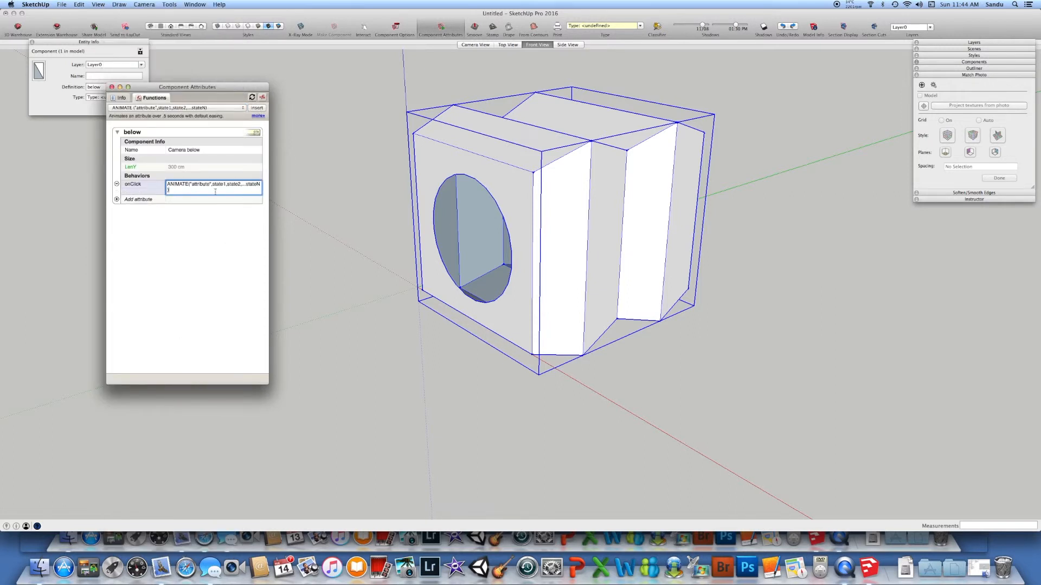
# Replace the quoted "attribute" placeholder in the ANIMATE formula with a reference to LenY.
pyautogui.moveTo(204, 192); pyautogui.dragTo(123, 172)
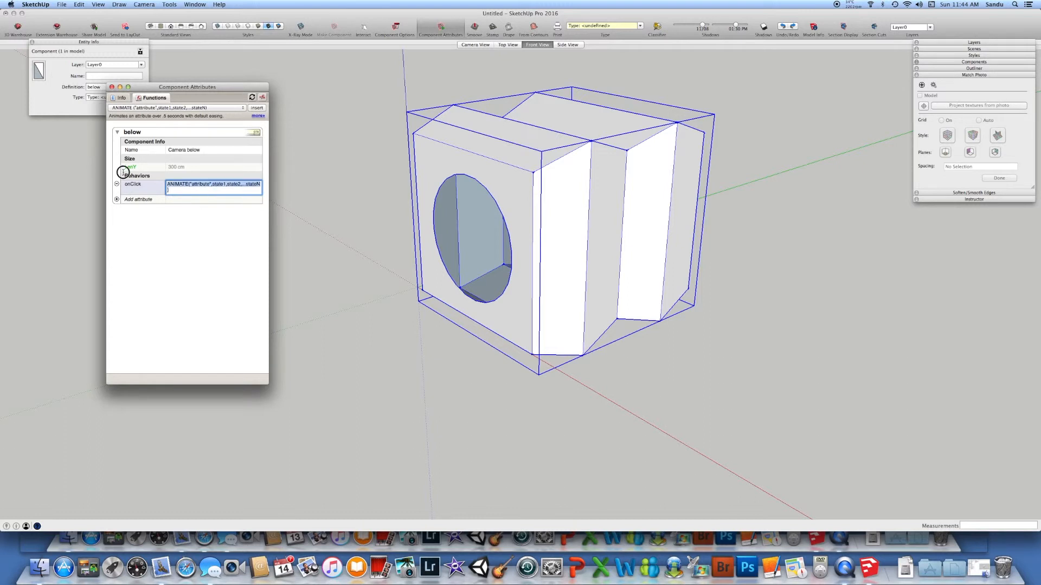
pyautogui.click(198, 192)
pyautogui.click(211, 185)
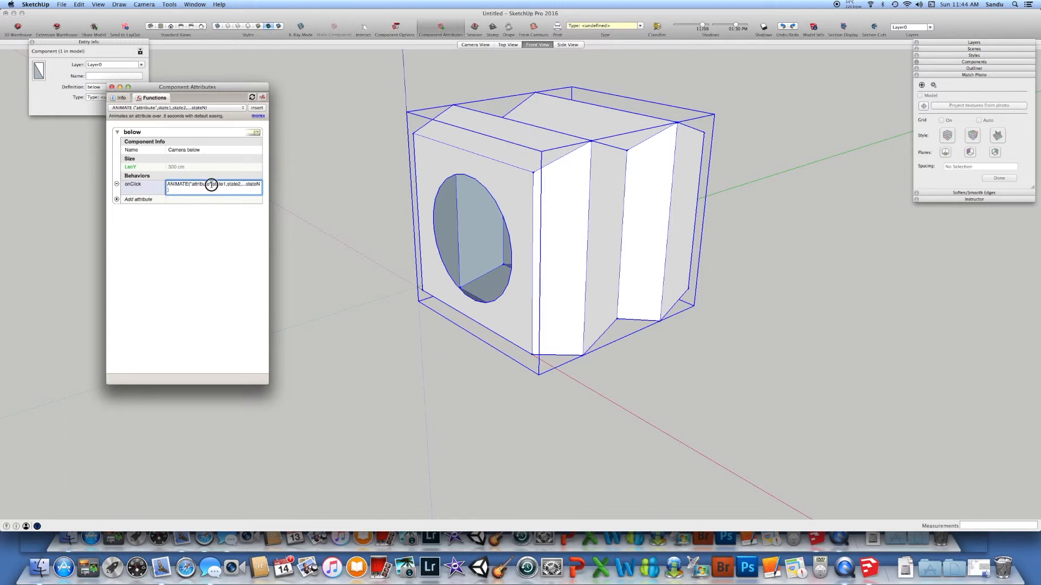
pyautogui.press('BackSpace')
pyautogui.press('BackSpace')
pyautogui.press('BackSpace')
pyautogui.press('BackSpace')
pyautogui.press('BackSpace')
pyautogui.press('BackSpace')
pyautogui.press('BackSpace')
pyautogui.press('BackSpace')
pyautogui.press('BackSpace')
pyautogui.press('BackSpace')
pyautogui.press('BackSpace')
pyautogui.click(132, 168)
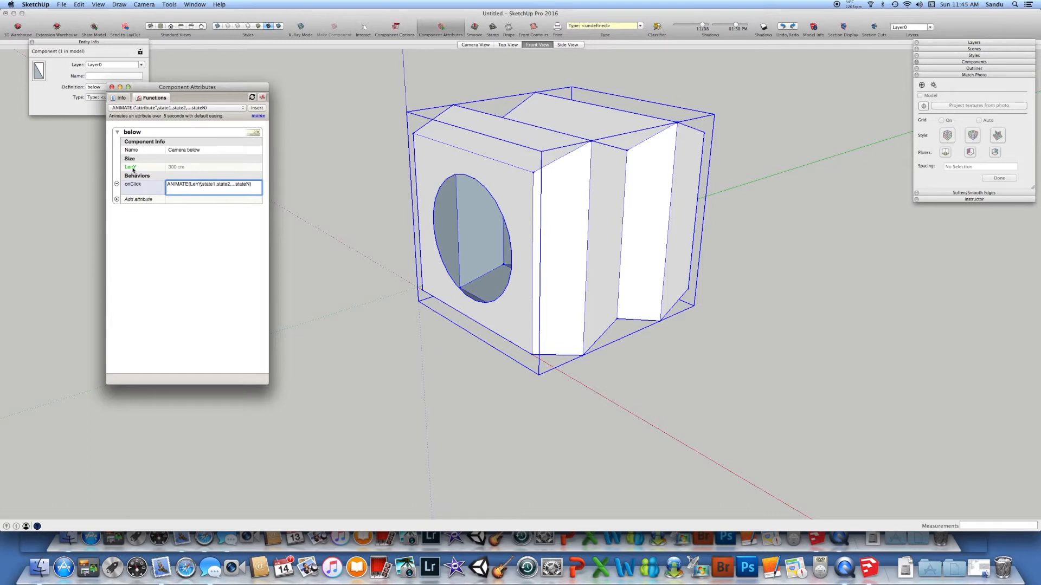
# Replace the state placeholders with 50 and 400 so the onClick formula reads ANIMATE(LenY,50,400).
pyautogui.click(214, 184)
pyautogui.press('BackSpace')
pyautogui.press('BackSpace')
pyautogui.press('BackSpace')
pyautogui.press('BackSpace')
pyautogui.press('BackSpace')
pyautogui.press('BackSpace')
pyautogui.write('50,')
pyautogui.moveTo(241, 185); pyautogui.dragTo(209, 185)
pyautogui.write('400')
pyautogui.press('Return')
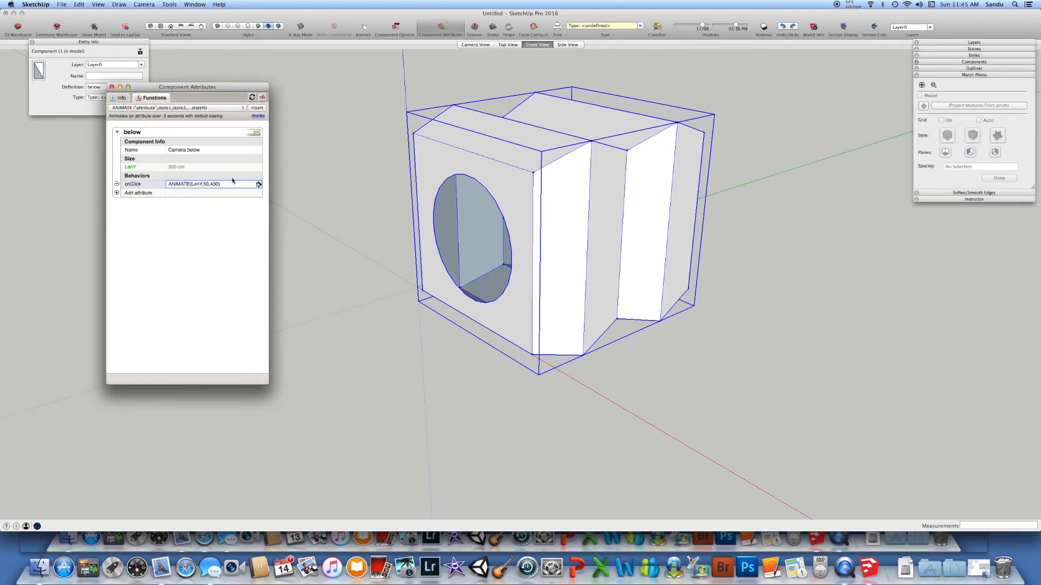
# Trigger the block's onClick animation twice with the Interact tool to run through both LenY states.
pyautogui.click(365, 31)
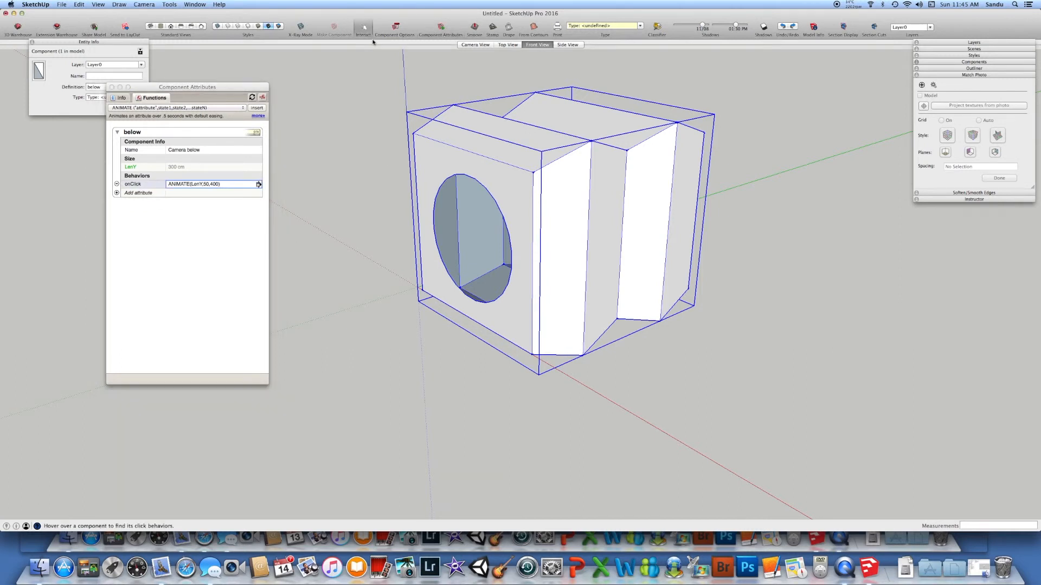
pyautogui.click(533, 221)
pyautogui.click(533, 221)
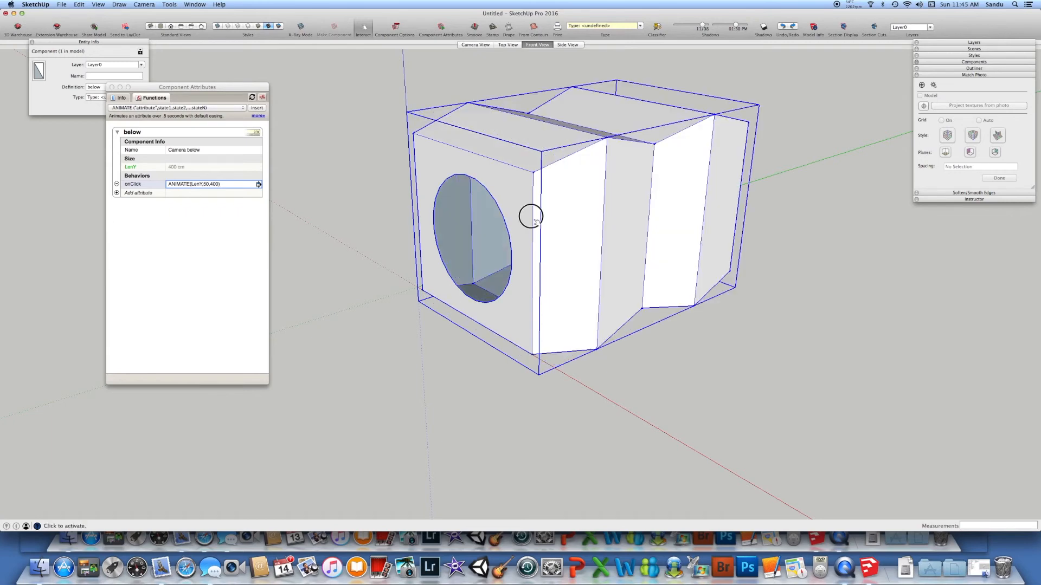
# Test the selected block's onClick animation by activating it repeatedly with the Interact tool, cycling LenY between 50 and 400.
pyautogui.click(534, 222)
pyautogui.click(535, 222)
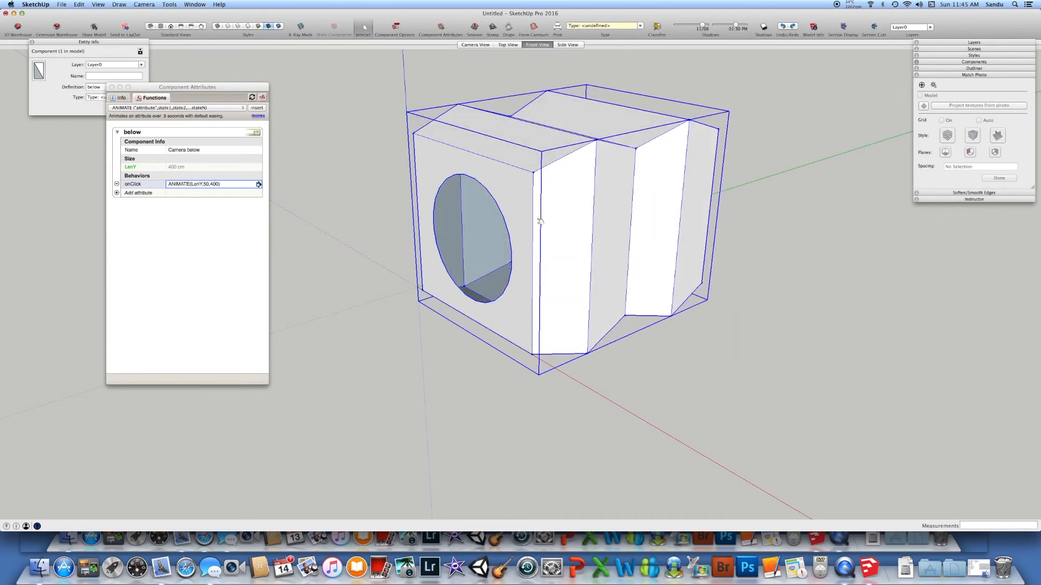
pyautogui.click(536, 222)
pyautogui.click(538, 221)
pyautogui.click(540, 221)
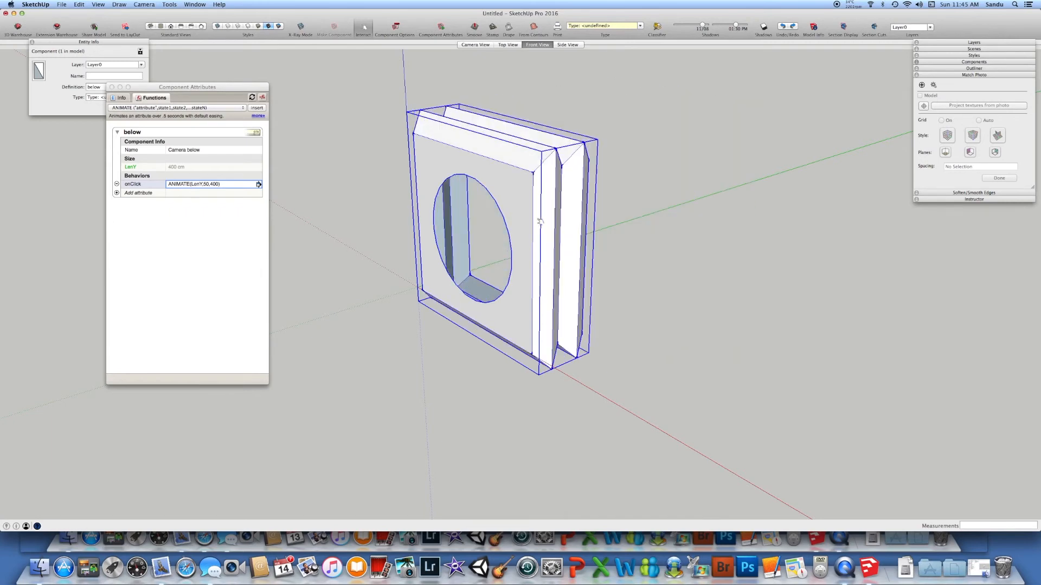
pyautogui.click(540, 221)
pyautogui.click(540, 221)
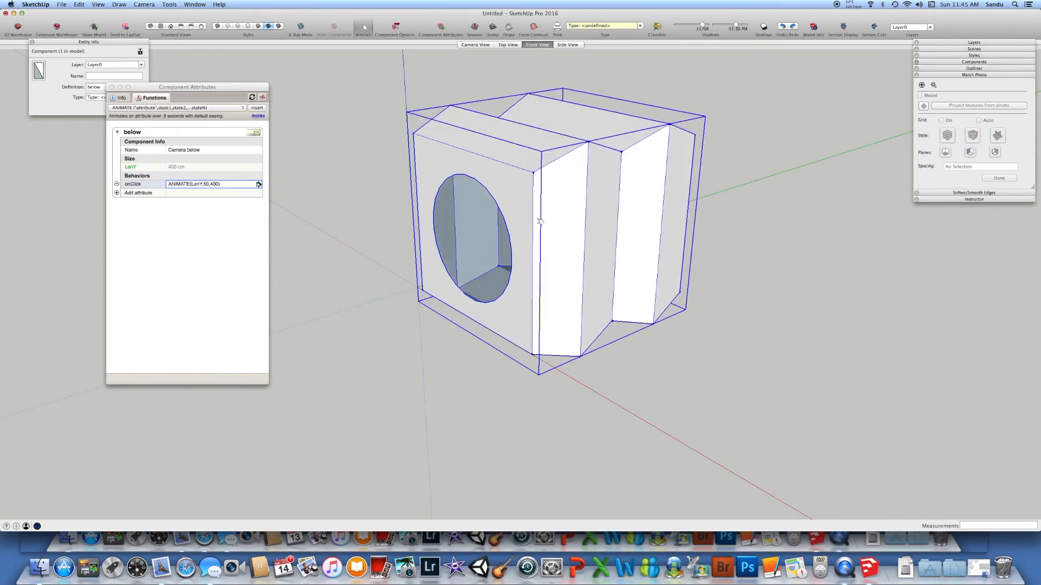
pyautogui.click(540, 221)
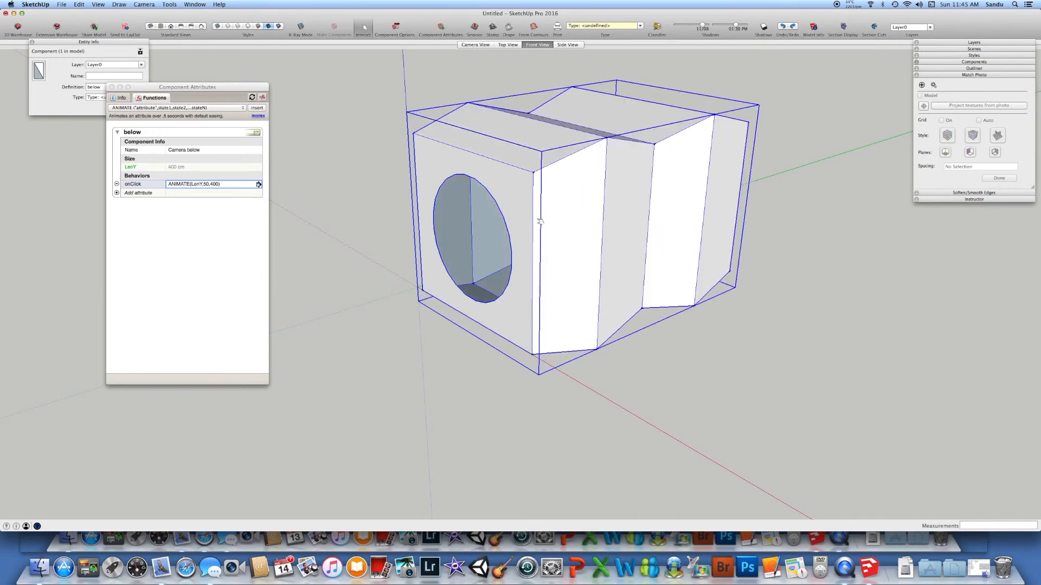
pyautogui.click(532, 217)
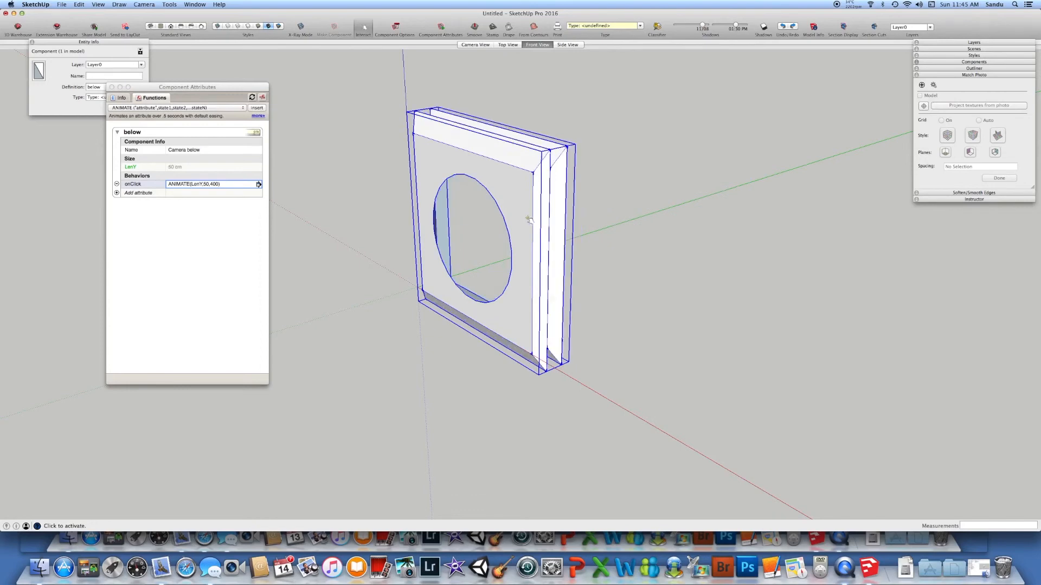
pyautogui.click(534, 220)
pyautogui.click(536, 221)
pyautogui.click(535, 219)
pyautogui.click(535, 218)
pyautogui.click(531, 216)
pyautogui.click(537, 221)
# Clear the selection and replay the bellows' click animation repeatedly with the Interact tool, without its bounding box highlighted.
pyautogui.press('space')
pyautogui.click(320, 95)
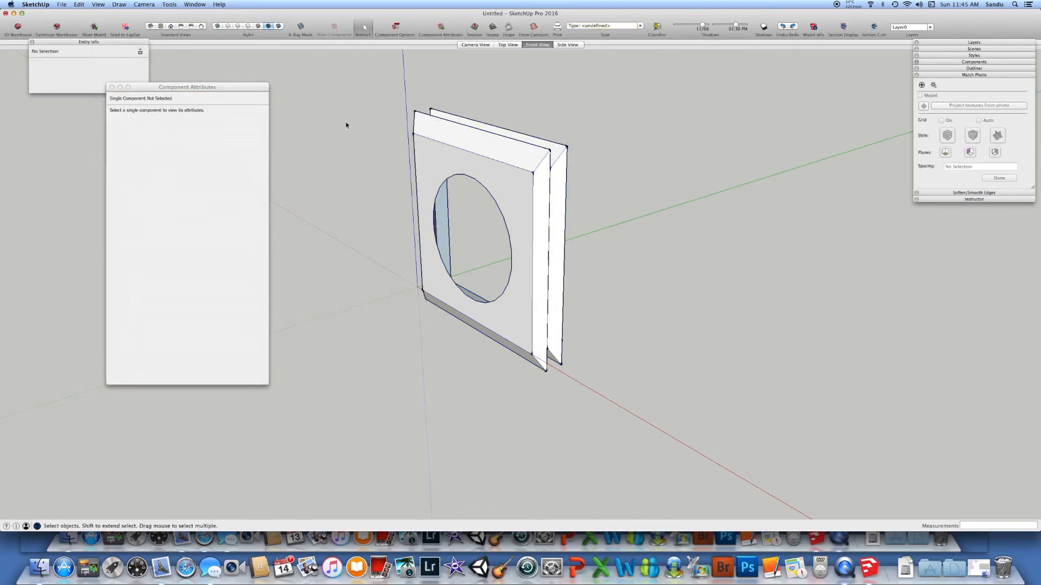
pyautogui.click(363, 27)
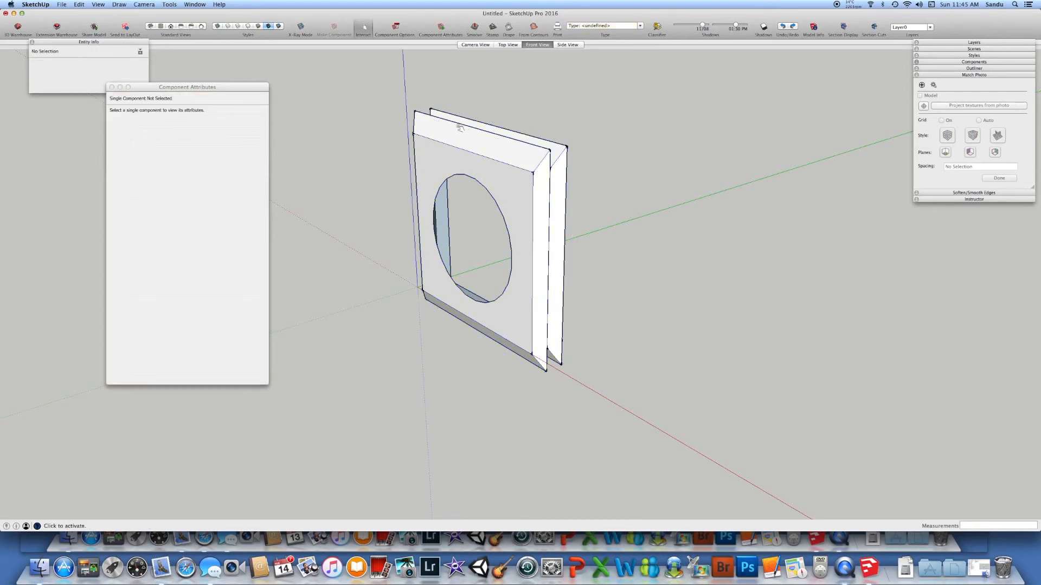
pyautogui.click(487, 148)
pyautogui.click(487, 148)
pyautogui.click(487, 148)
pyautogui.click(488, 149)
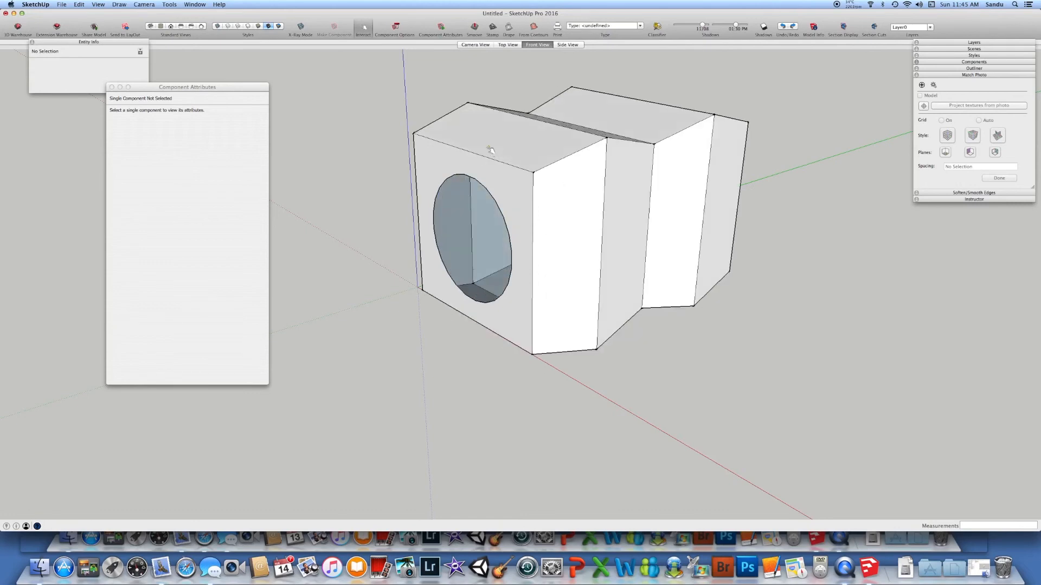
pyautogui.click(487, 150)
pyautogui.click(489, 150)
pyautogui.click(496, 153)
pyautogui.click(496, 154)
pyautogui.click(497, 154)
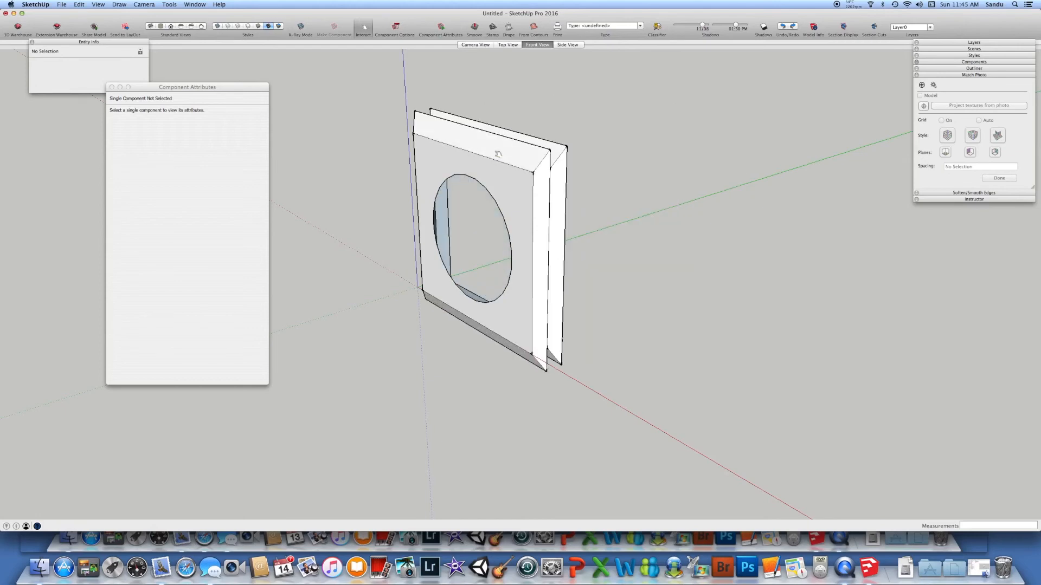
pyautogui.click(497, 154)
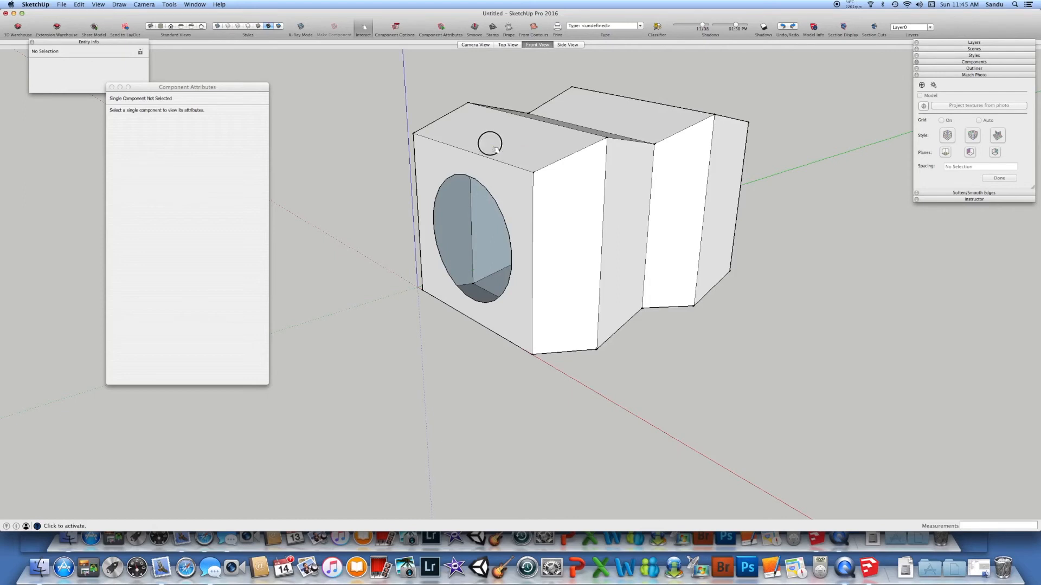
pyautogui.click(490, 143)
pyautogui.click(507, 154)
pyautogui.click(509, 152)
# Check the bellows' collapse and extension from a higher, more distant viewpoint by activating the component several more times.
pyautogui.moveTo(509, 147); pyautogui.dragTo(492, 200, button='middle')
pyautogui.scroll(-4, 492, 200)
pyautogui.click(541, 192)
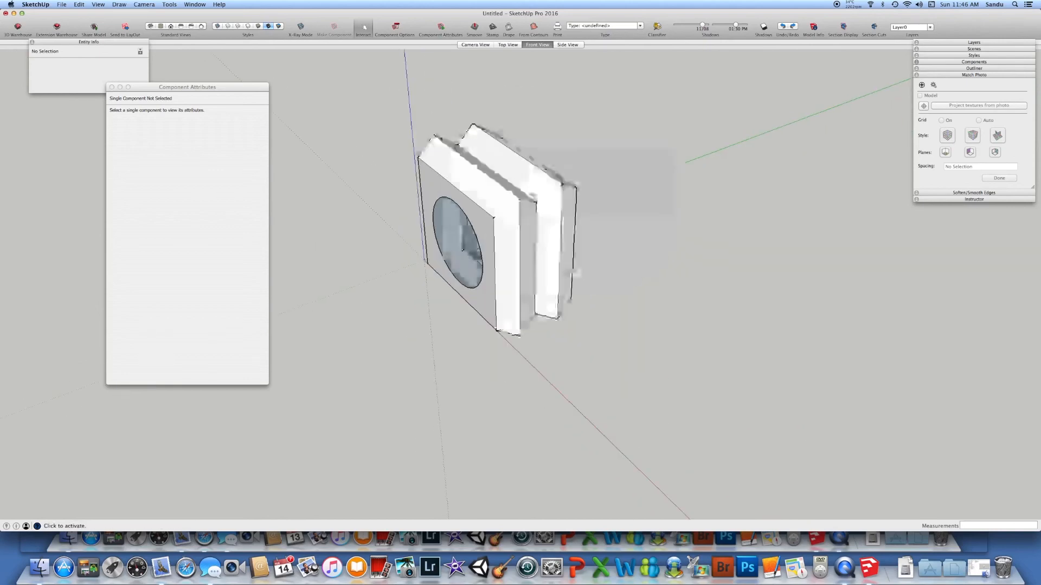
pyautogui.click(506, 203)
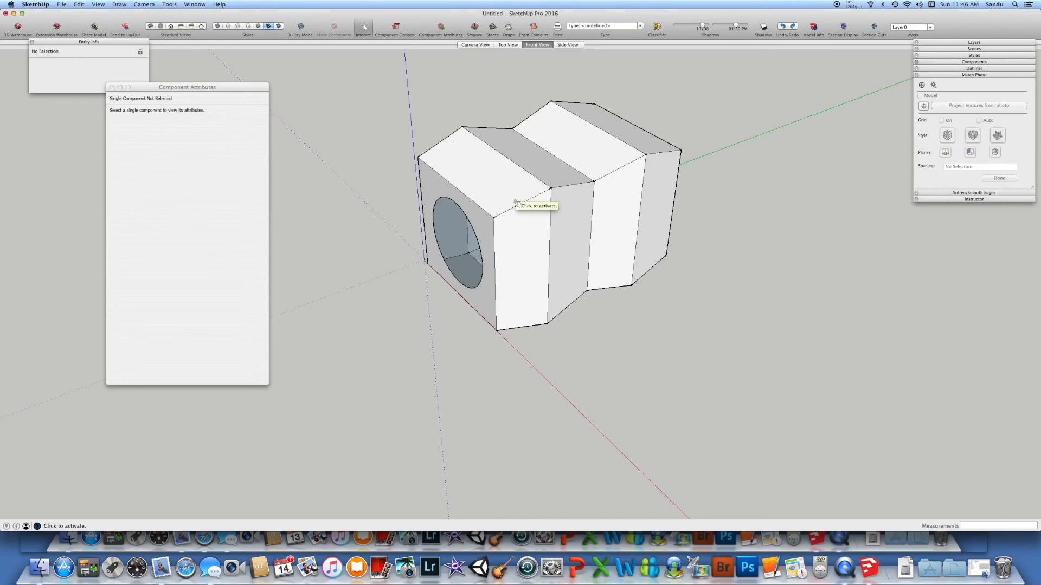
pyautogui.click(516, 204)
pyautogui.click(516, 205)
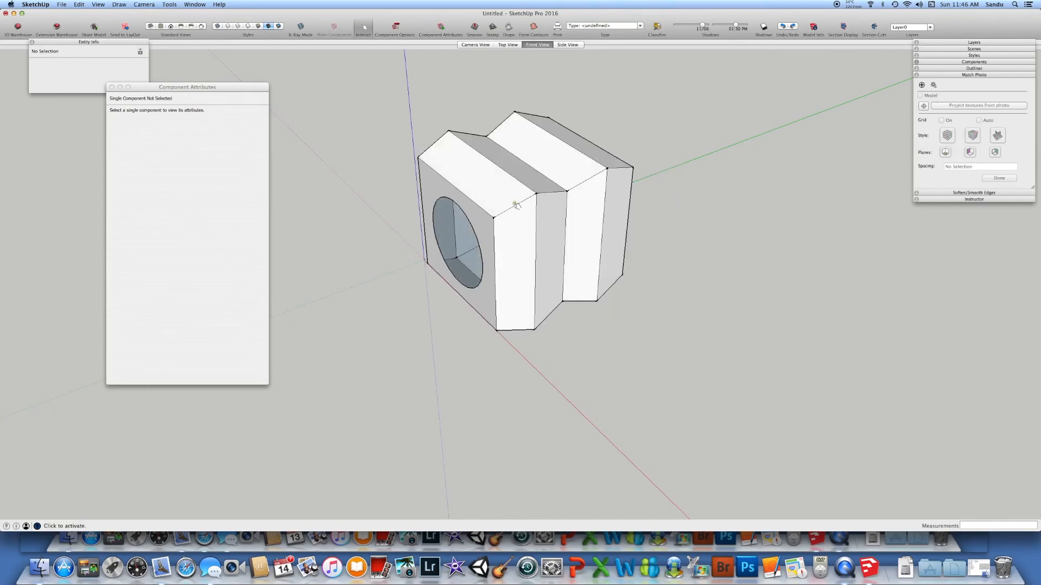
pyautogui.click(518, 205)
pyautogui.click(521, 205)
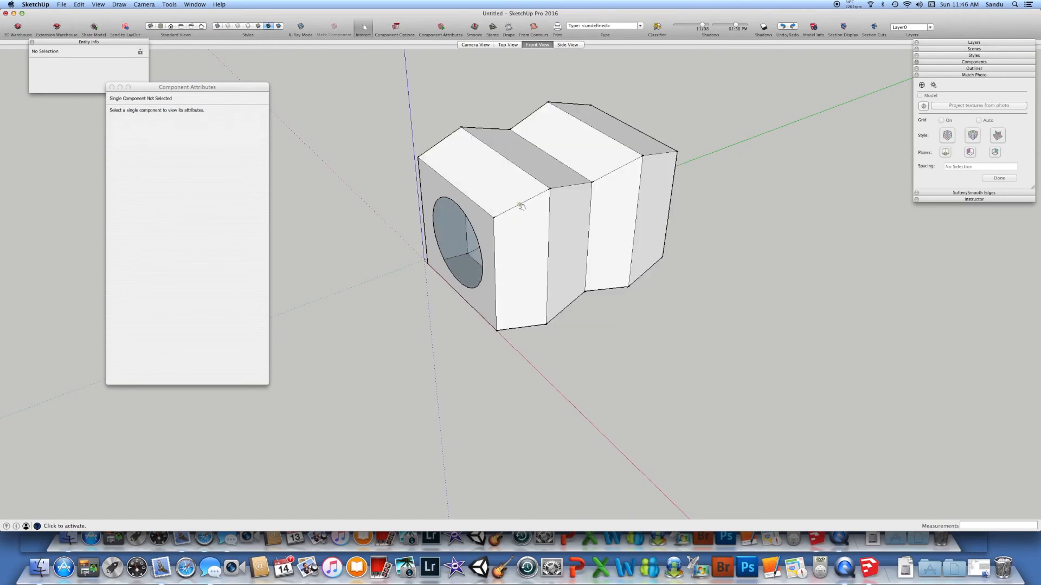
pyautogui.click(547, 202)
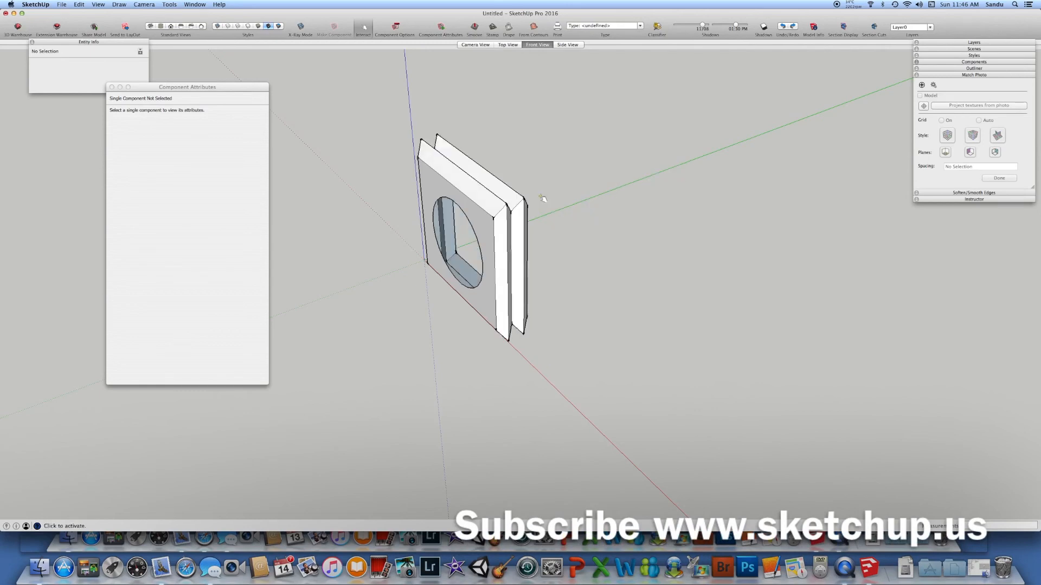
pyautogui.click(512, 208)
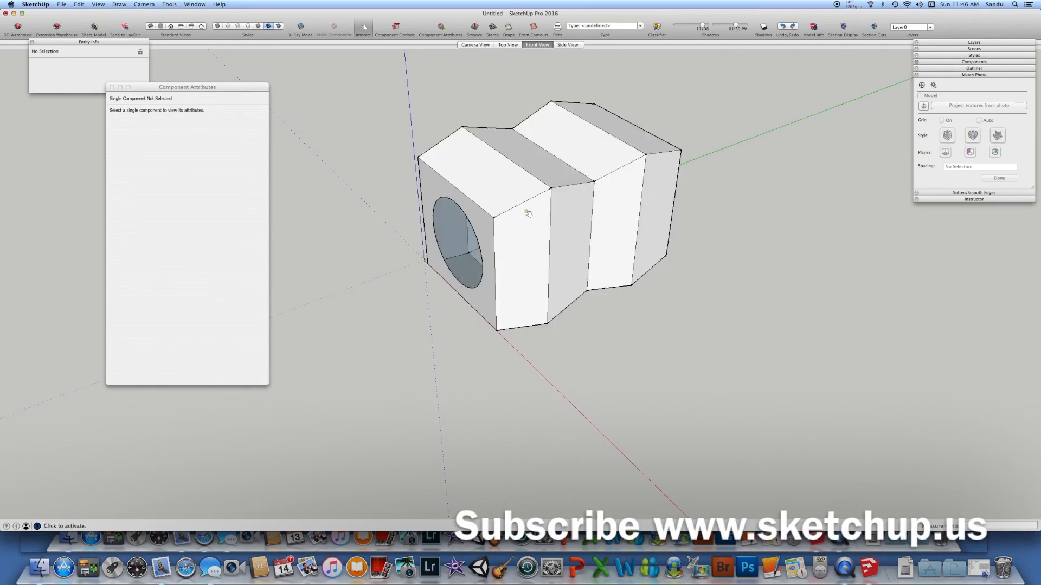